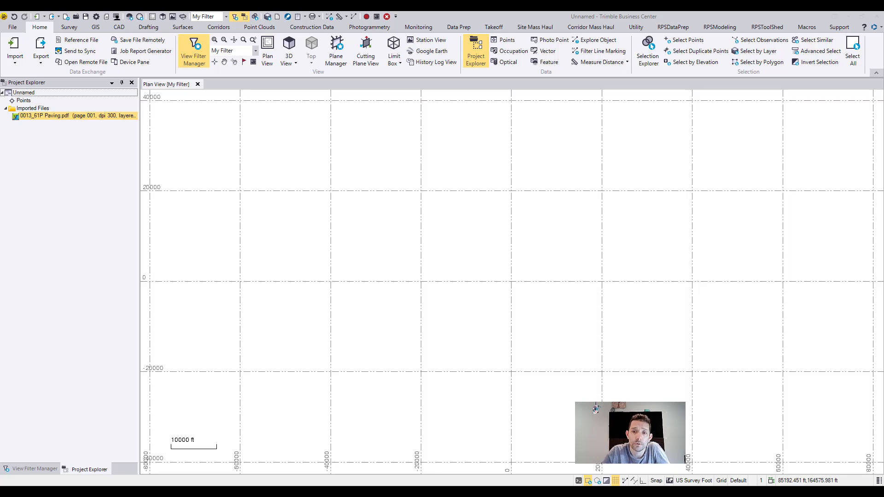
# Switch to the paving PDF in Adobe Acrobat Reader and examine the plant coordinate labels at the paving area's upper-left corner marker
pyautogui.hotkey('alt', 'Tab')
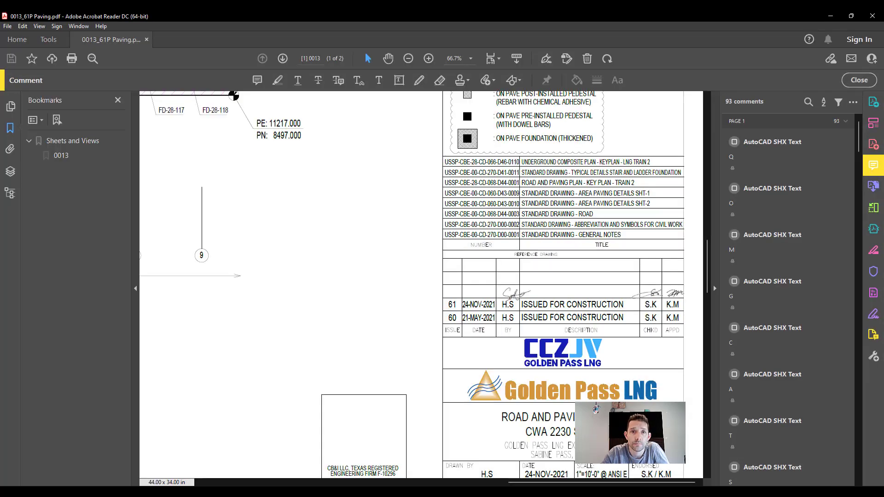
pyautogui.click(409, 59)
pyautogui.click(409, 60)
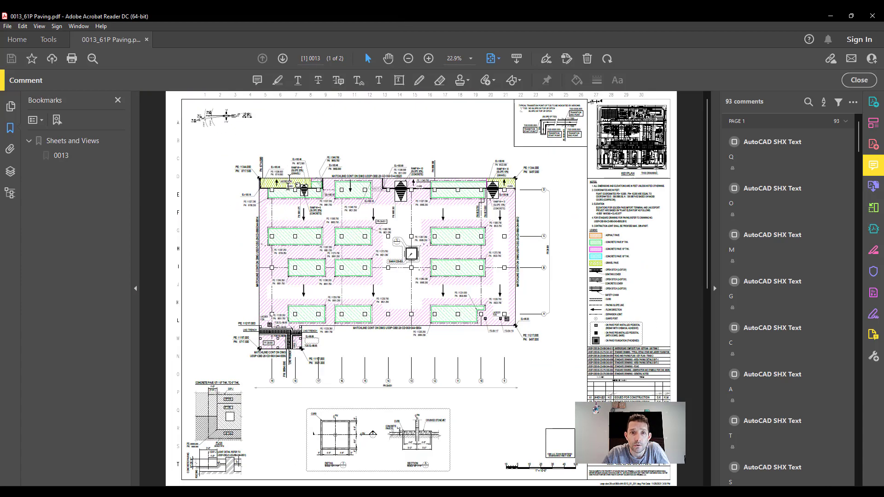
pyautogui.click(429, 57)
pyautogui.click(429, 57)
pyautogui.click(429, 57)
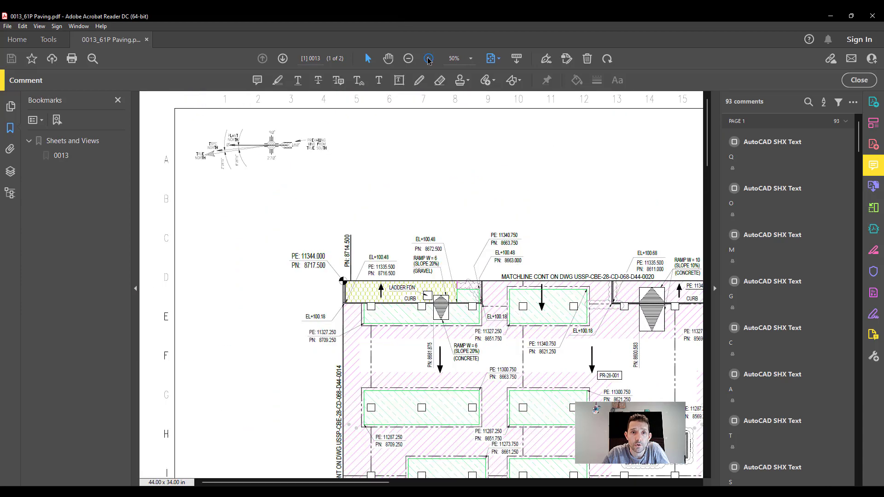
pyautogui.click(429, 57)
pyautogui.click(429, 57)
pyautogui.scroll(-1, 449, 357)
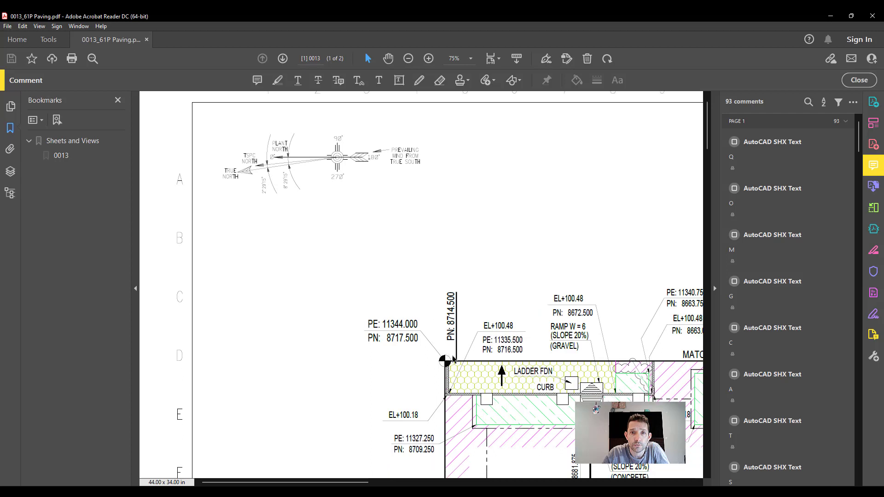
pyautogui.scroll(-2, 459, 368)
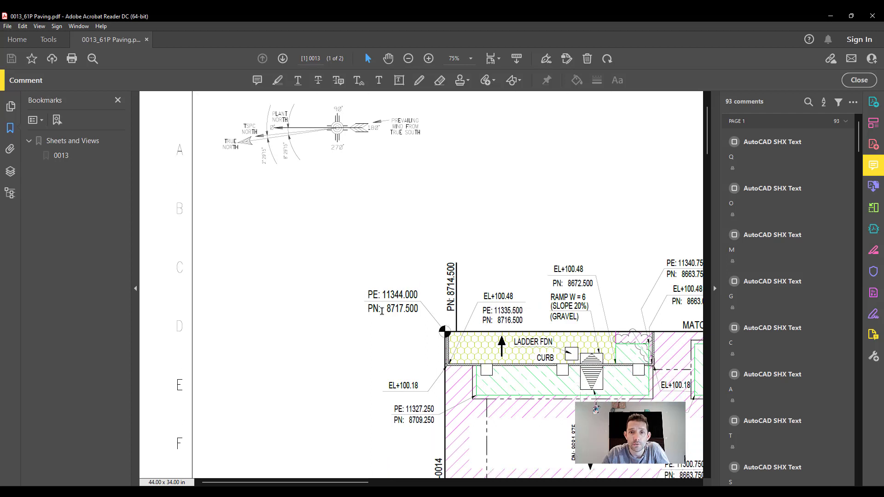
pyautogui.scroll(-8, 448, 292)
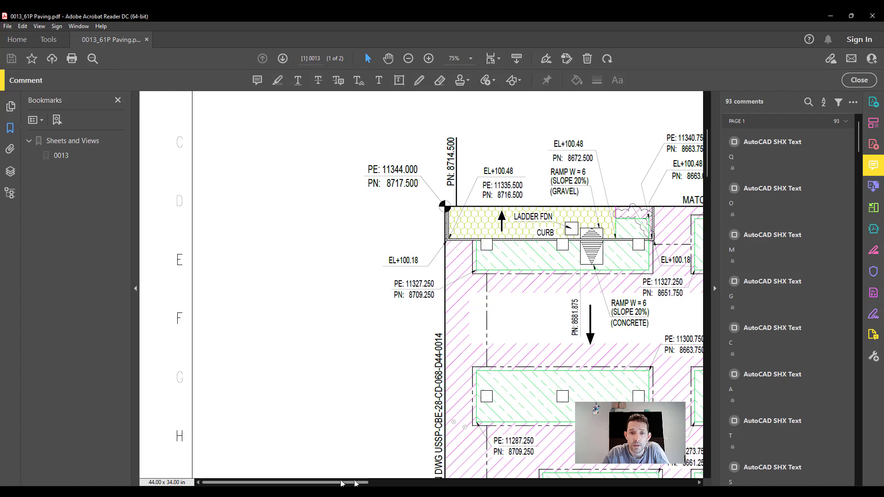
# Read the drawing notes on dimension and coordinate units, highlight the dimensions note, and return to Trimble Business Center
pyautogui.moveTo(345, 484); pyautogui.dragTo(677, 483)
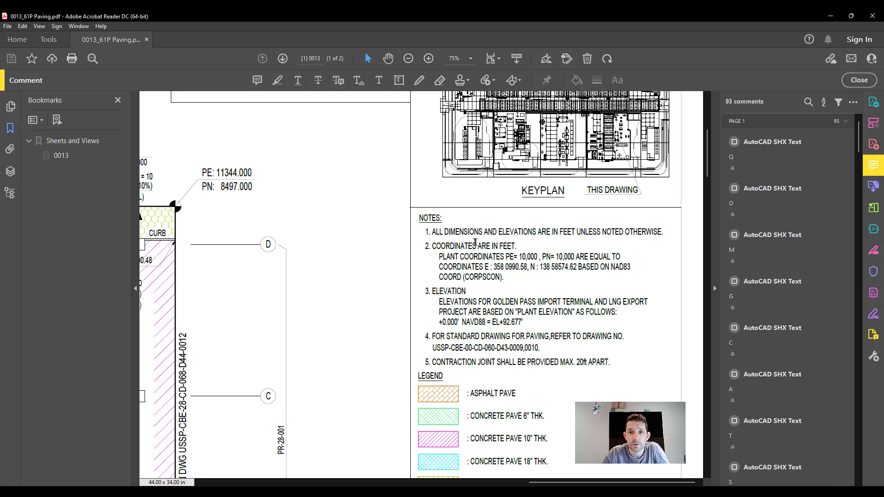
pyautogui.moveTo(444, 232); pyautogui.dragTo(638, 230)
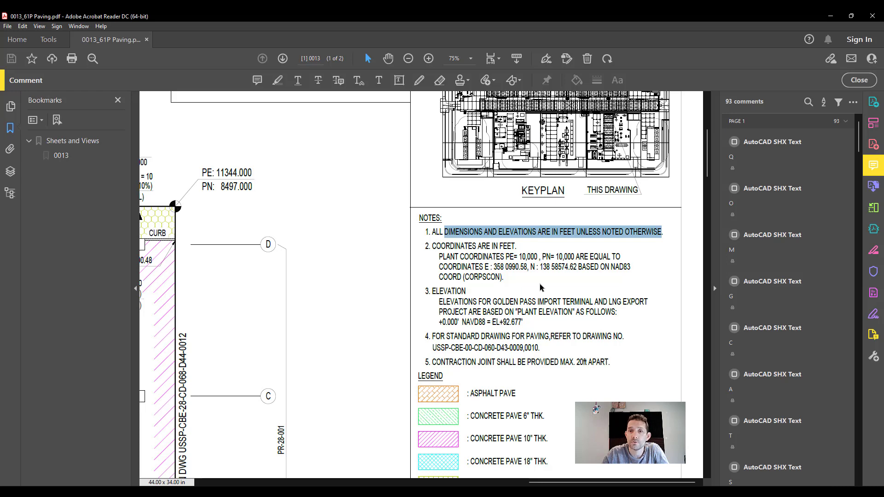
pyautogui.click(831, 16)
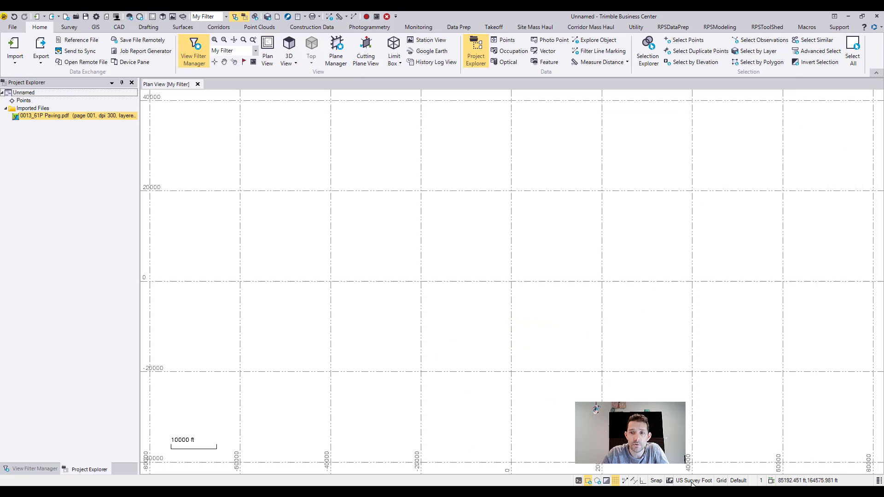
# Start georeferencing the imported vector PDF 0013_61P Paving.pdf with rectangular clipping left off
pyautogui.rightClick(64, 115)
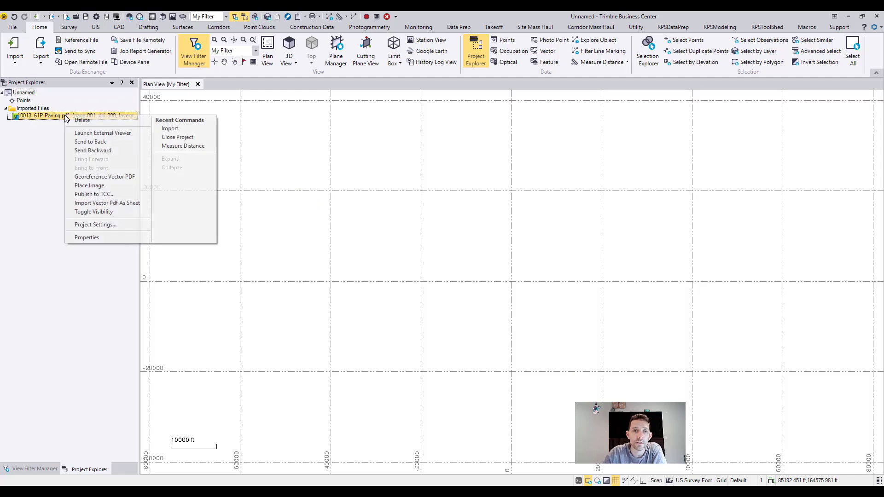
pyautogui.click(95, 179)
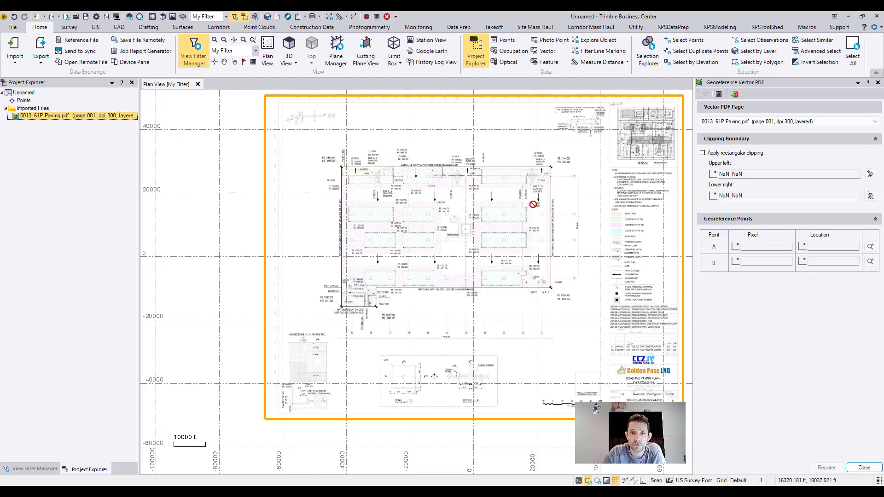
pyautogui.click(702, 153)
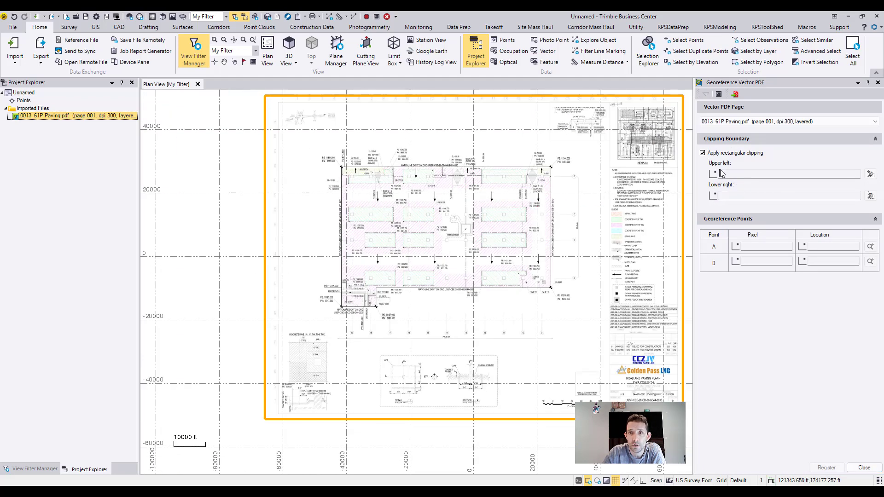
pyautogui.click(702, 153)
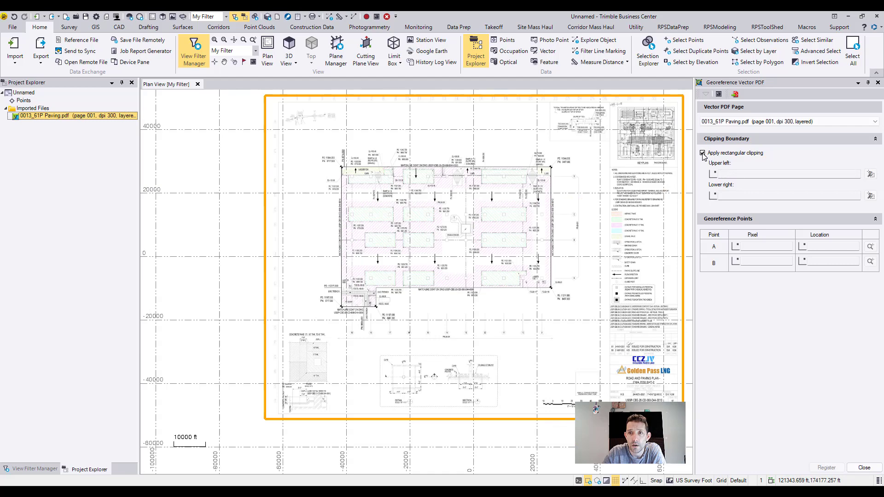
# Pick georeference point A's pixel position at the green concrete pave corner labelled PE 11300.750, PN 8663.750
pyautogui.click(756, 247)
pyautogui.scroll(10, 378, 156)
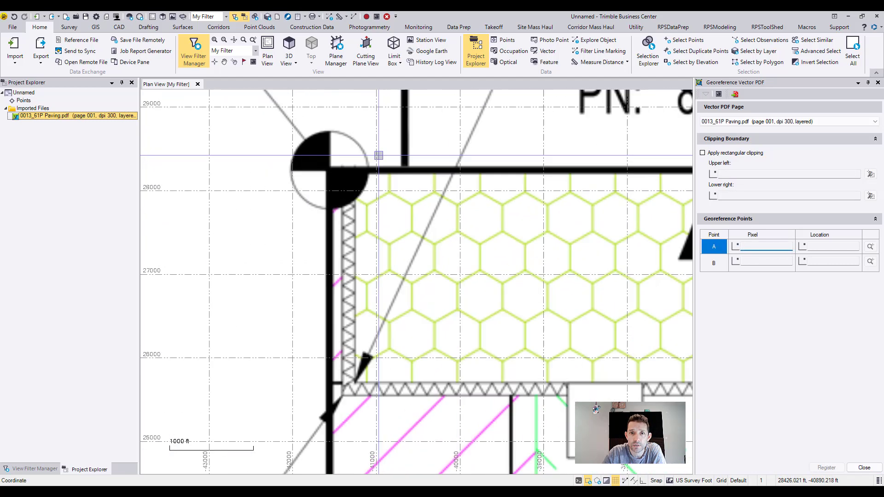
pyautogui.scroll(5, 343, 157)
pyautogui.scroll(-8, 331, 169)
pyautogui.moveTo(304, 174); pyautogui.dragTo(401, 279, button='middle')
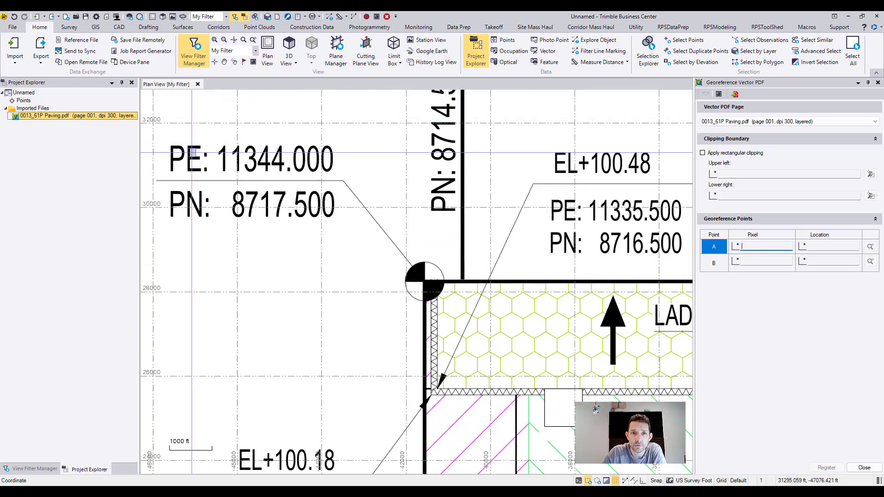
pyautogui.scroll(8, 423, 282)
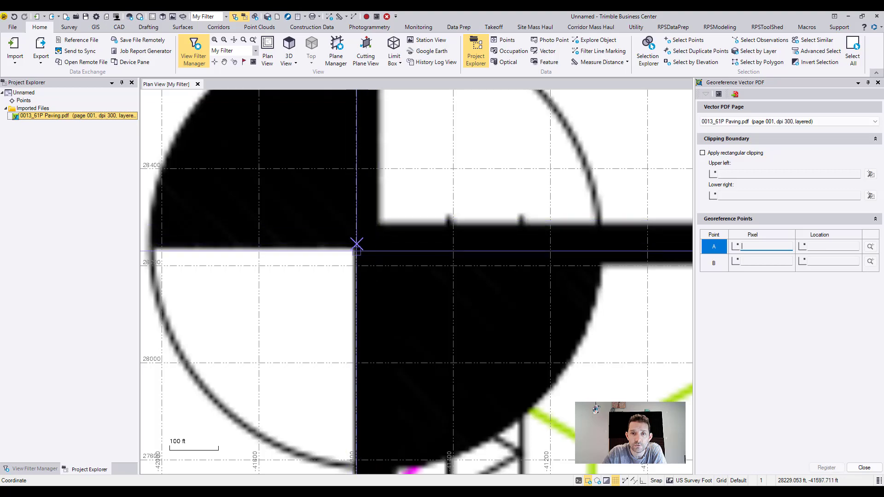
pyautogui.scroll(-10, 356, 244)
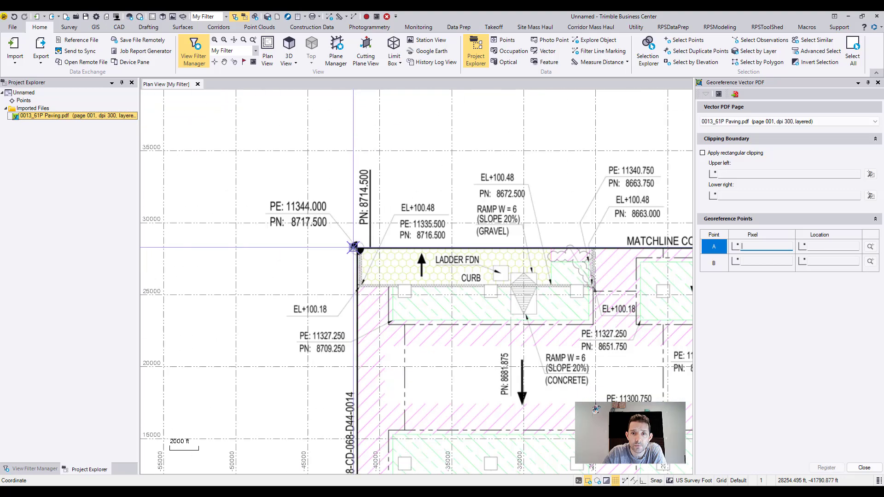
pyautogui.scroll(3, 353, 248)
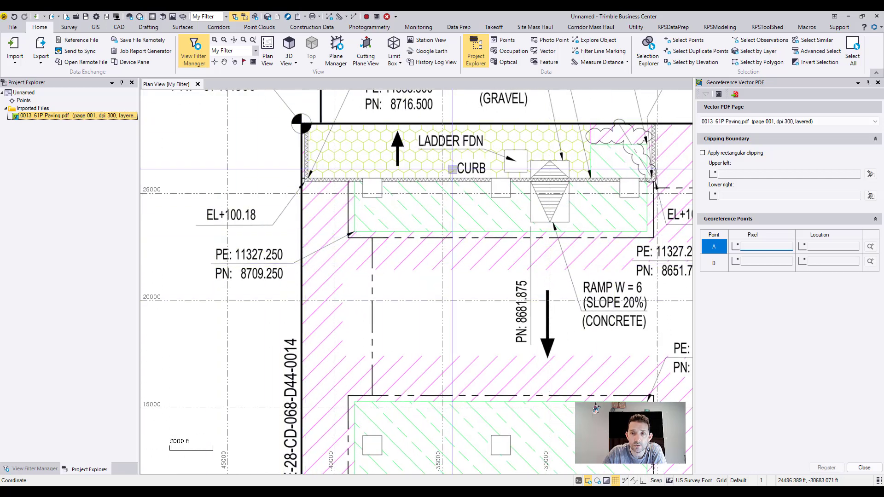
pyautogui.moveTo(378, 146); pyautogui.dragTo(265, 164, button='middle')
pyautogui.scroll(1, 240, 235)
pyautogui.scroll(-1, 240, 261)
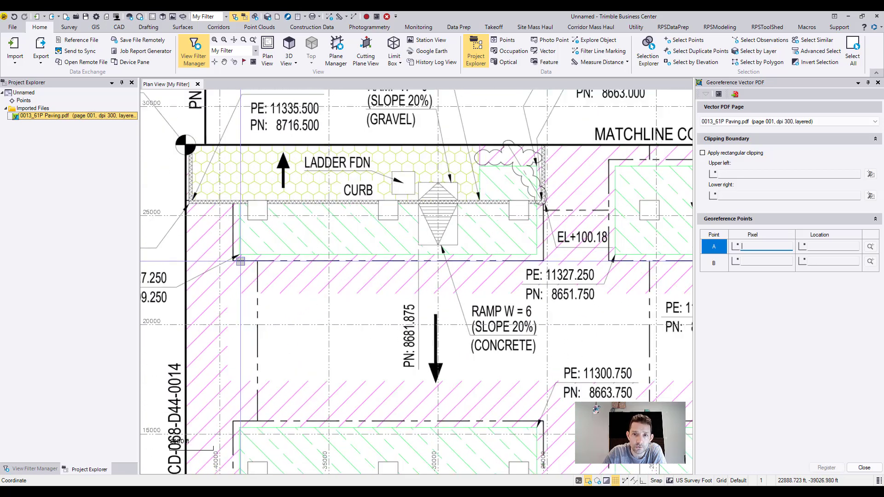
pyautogui.scroll(-3, 241, 261)
pyautogui.moveTo(246, 239); pyautogui.dragTo(274, 156, button='middle')
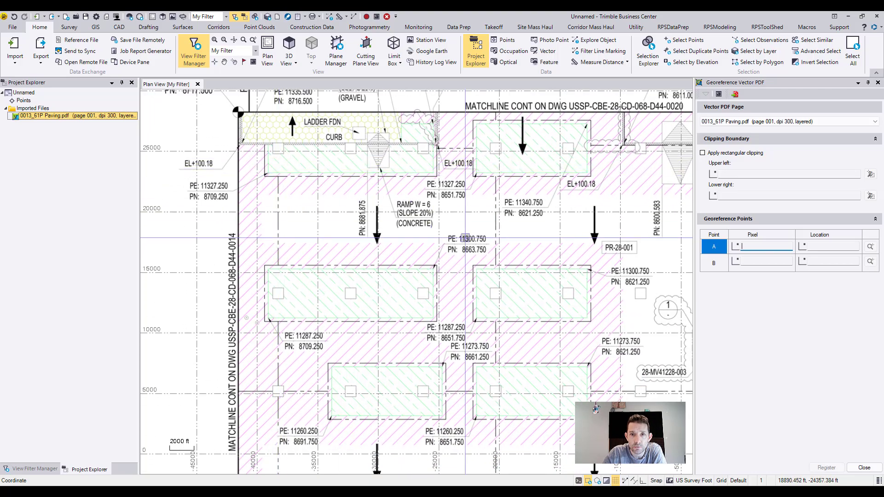
pyautogui.scroll(10, 465, 238)
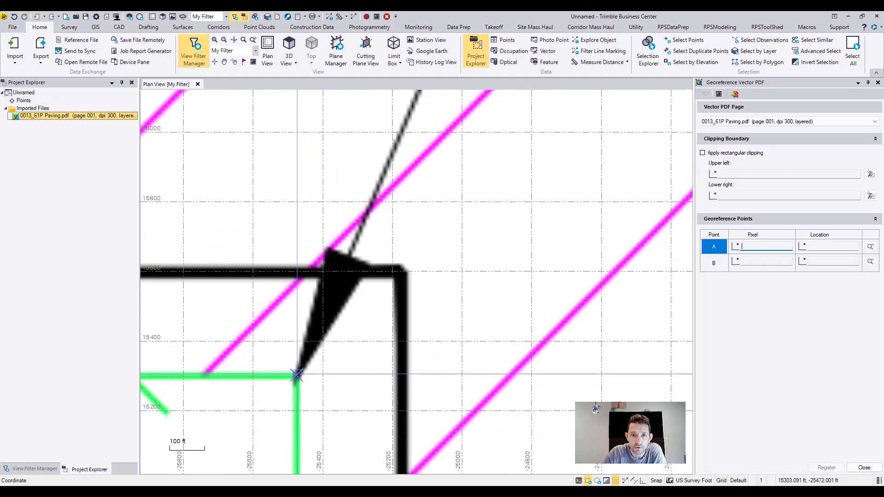
pyautogui.scroll(2, 296, 375)
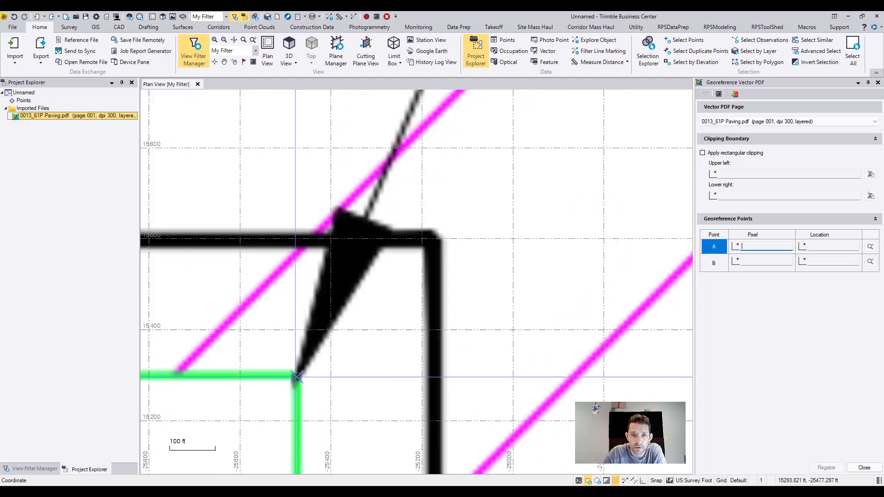
pyautogui.scroll(2, 296, 377)
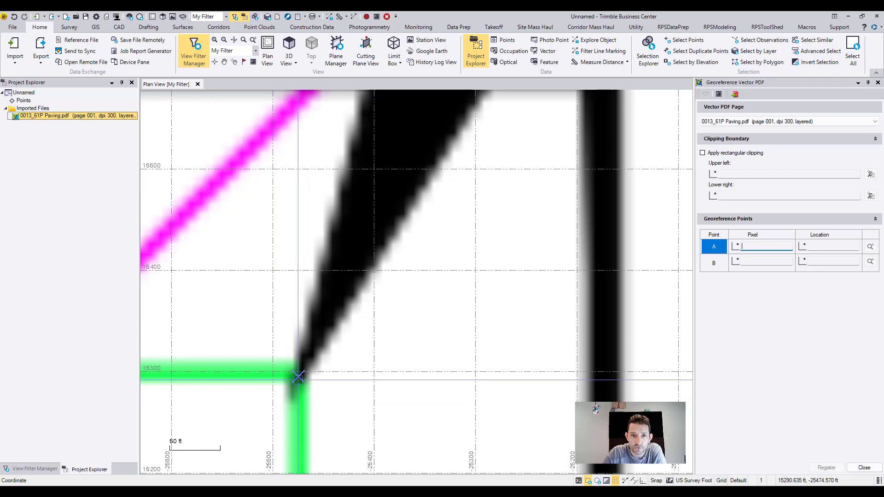
pyautogui.click(300, 371)
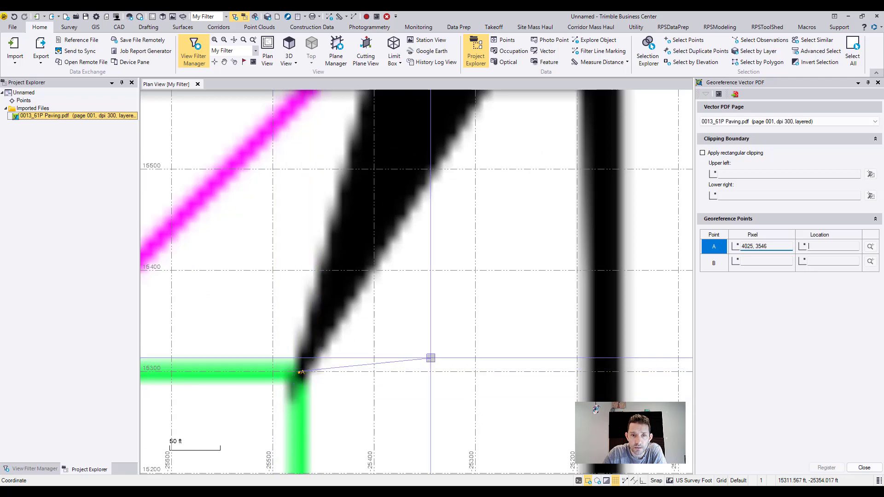
# Check the coordinate display order in the project's unit settings and set point A's location to 8663.750, 11300.750
pyautogui.scroll(-6, 637, 275)
pyautogui.moveTo(573, 266); pyautogui.dragTo(205, 343, button='middle')
pyautogui.scroll(-1, 223, 338)
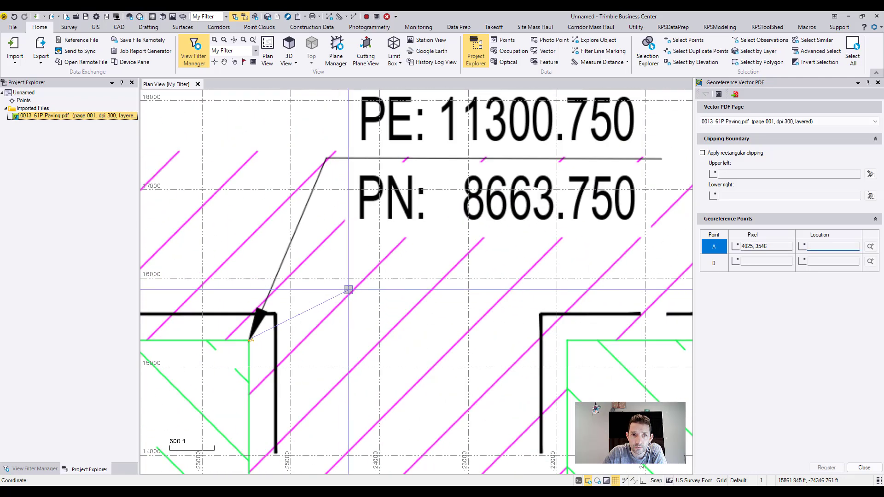
pyautogui.scroll(-1, 345, 290)
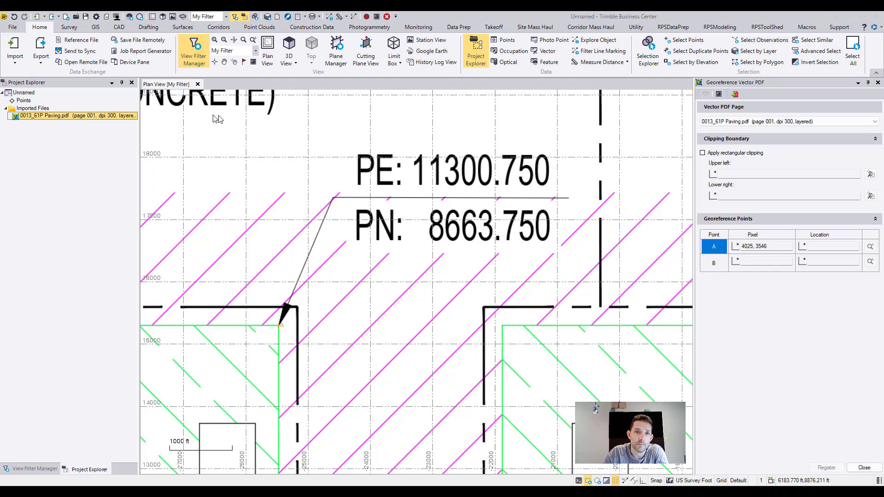
pyautogui.moveTo(0, 387); pyautogui.dragTo(425, 122)
pyautogui.click(259, 171)
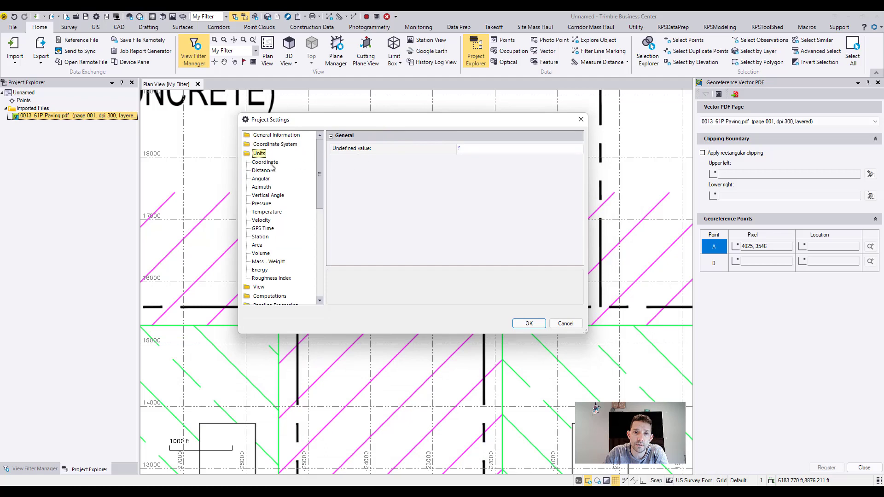
pyautogui.click(265, 162)
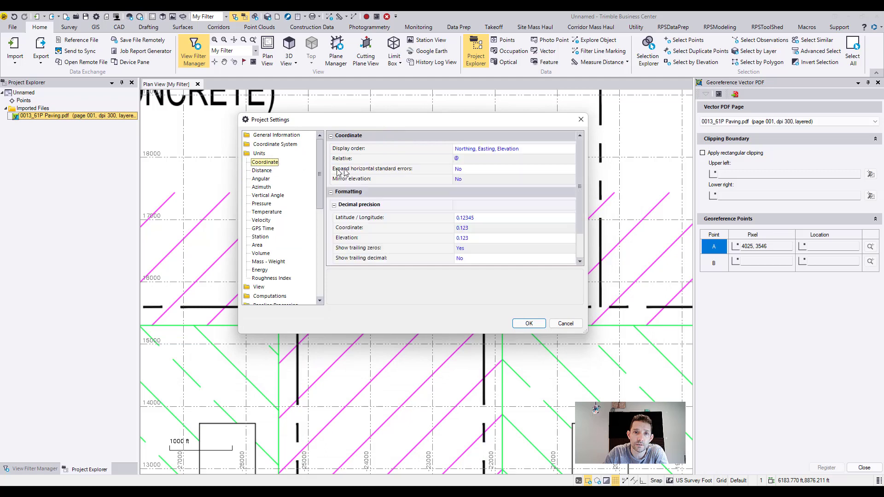
pyautogui.click(581, 119)
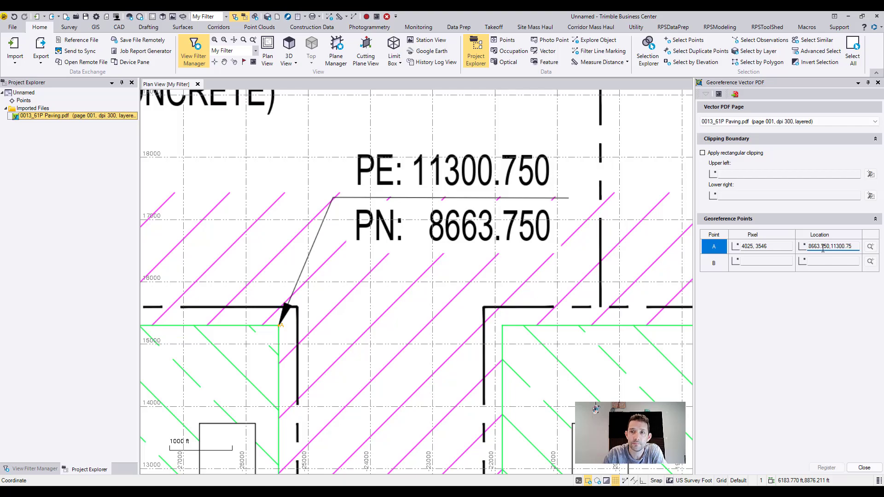
# Pick georeference point B's pixel position at the centre of the paving area's lower-right corner marker
pyautogui.click(746, 263)
pyautogui.scroll(-4, 470, 296)
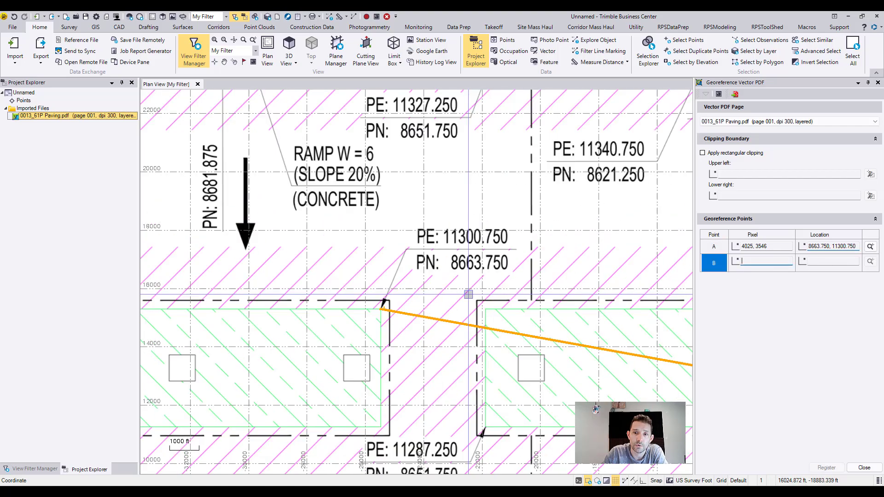
pyautogui.scroll(-5, 495, 306)
pyautogui.moveTo(495, 306); pyautogui.dragTo(199, 204, button='middle')
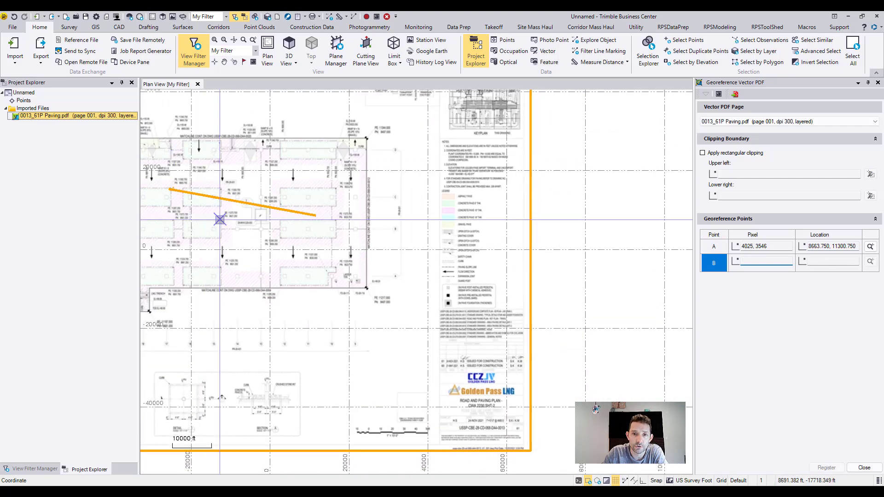
pyautogui.scroll(3, 379, 295)
pyautogui.scroll(10, 324, 255)
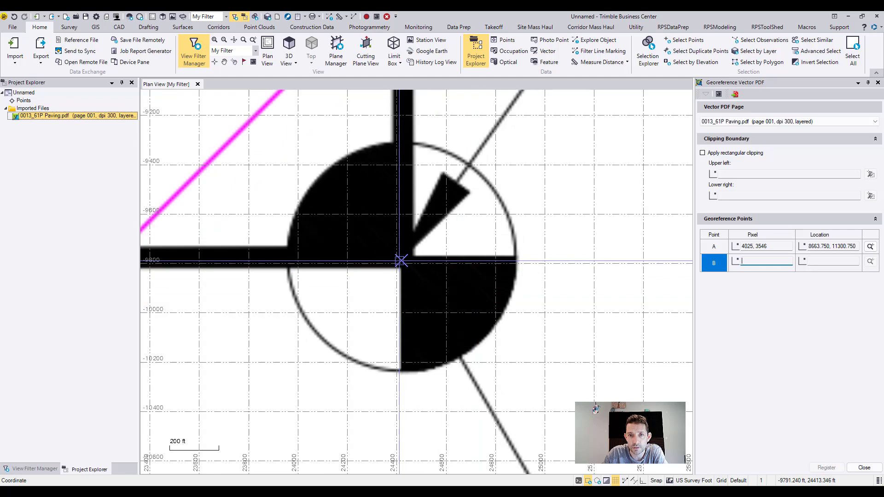
pyautogui.click(400, 260)
# Set georeference point B's location to 8497.000, 11217.000 from the marker's coordinate label
pyautogui.scroll(-5, 588, 292)
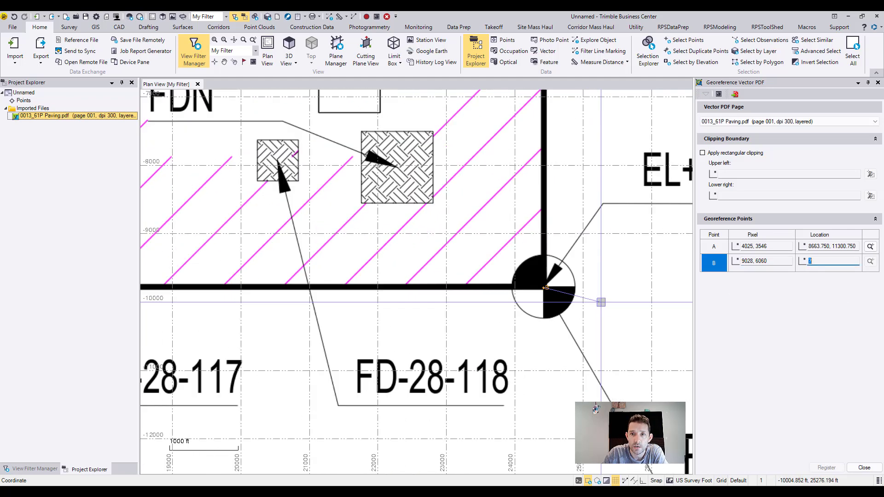
pyautogui.scroll(-2, 601, 302)
pyautogui.moveTo(620, 307); pyautogui.dragTo(318, 254, button='middle')
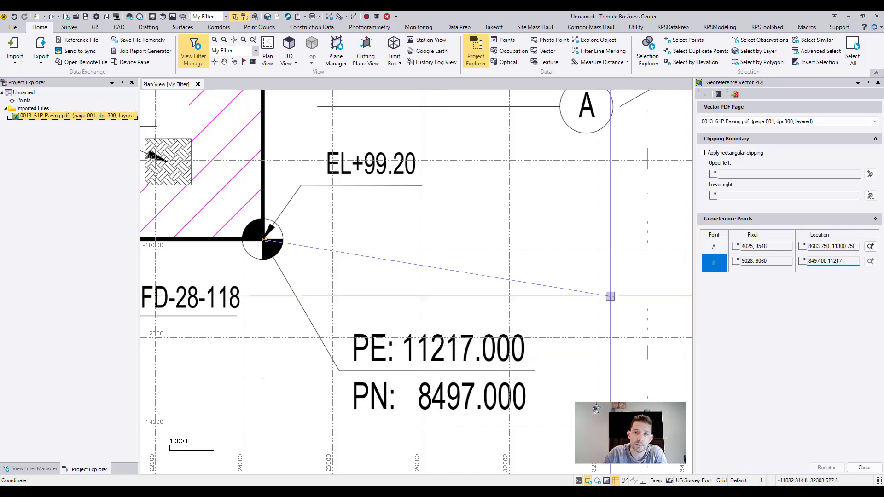
pyautogui.press('Tab')
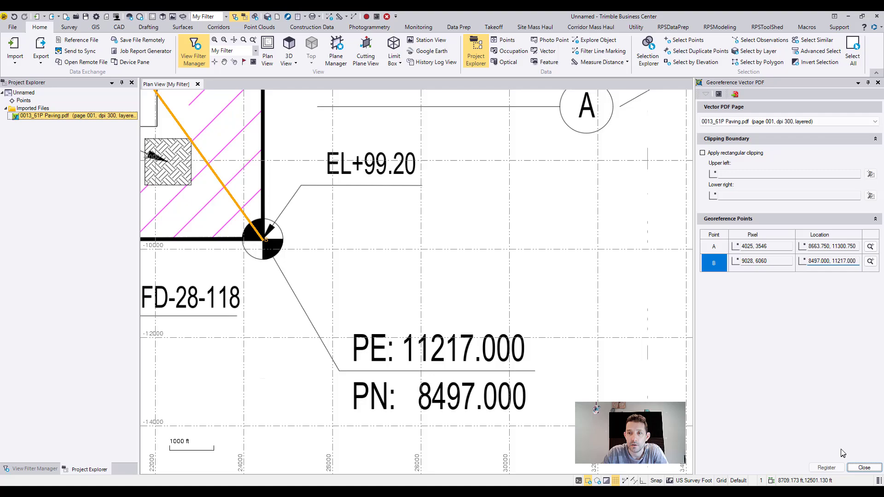
# Register the paving PDF page using georeference points A and B
pyautogui.scroll(-6, 430, 199)
pyautogui.scroll(8, 299, 125)
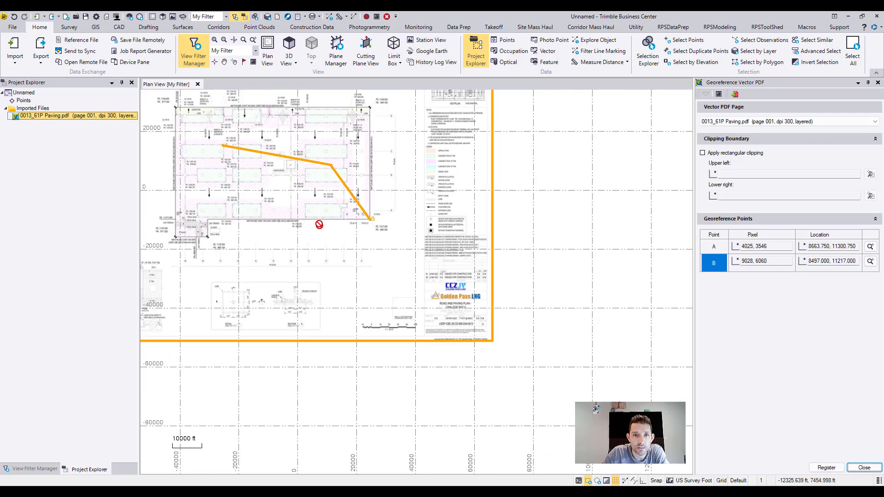
pyautogui.scroll(8, 424, 232)
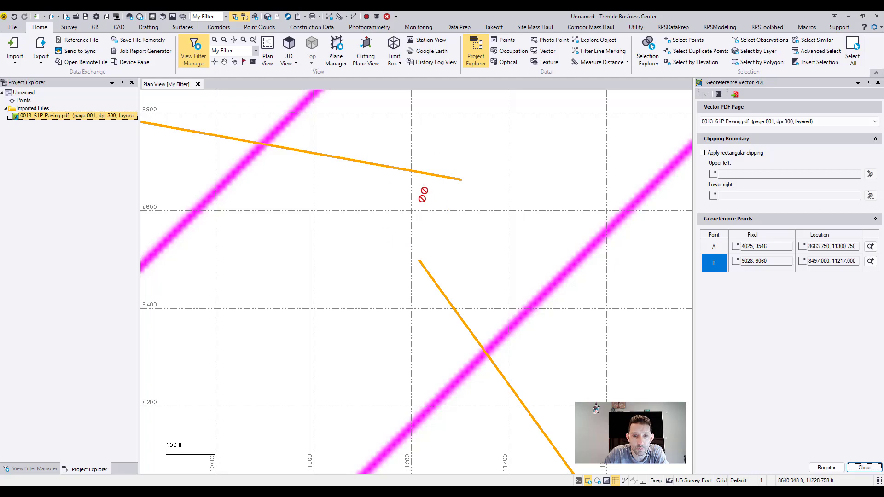
pyautogui.scroll(-5, 351, 374)
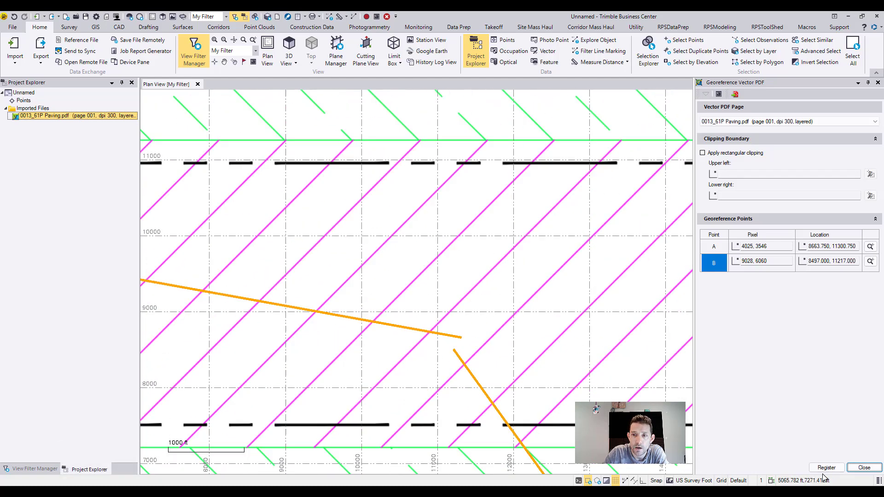
pyautogui.scroll(5, 515, 376)
pyautogui.scroll(-6, 514, 376)
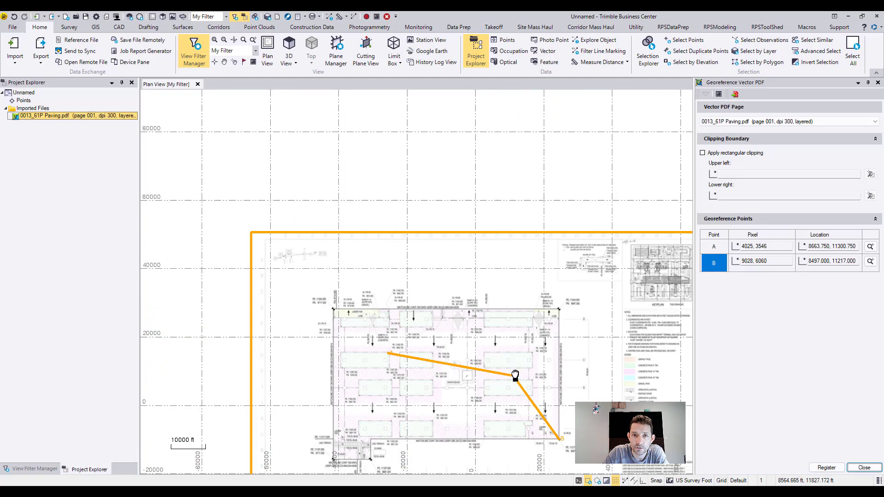
pyautogui.scroll(3, 552, 338)
pyautogui.click(826, 467)
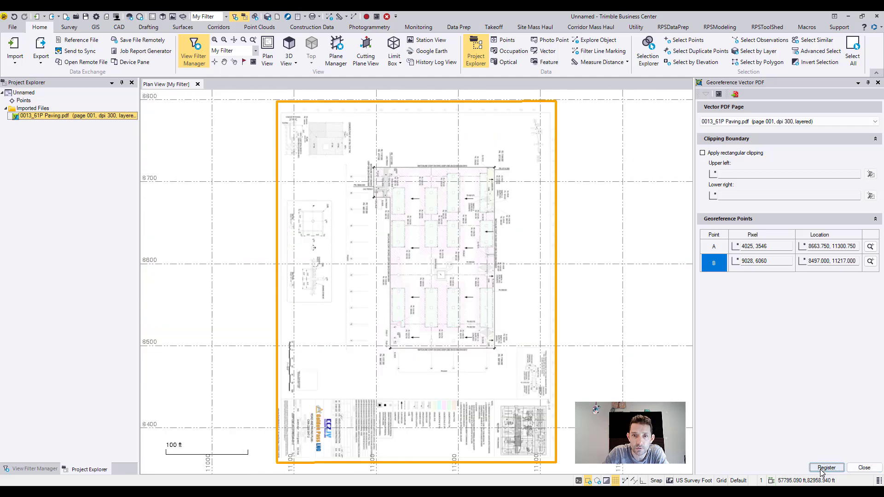
# Examine the registered sheet's placement on the grid, its plant north arrow and the paving area's corner coordinate labels
pyautogui.scroll(2, 455, 252)
pyautogui.scroll(-3, 490, 252)
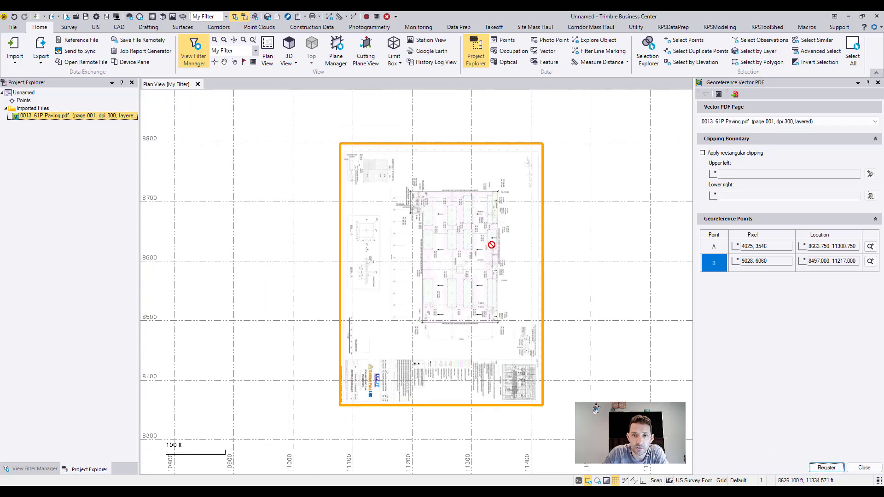
pyautogui.moveTo(532, 177); pyautogui.dragTo(410, 250, button='middle')
pyautogui.scroll(8, 401, 242)
pyautogui.moveTo(188, 317)
pyautogui.mouseDown(button='middle')
pyautogui.moveTo(515, 222)
pyautogui.moveTo(501, 177)
pyautogui.mouseUp(button='middle')
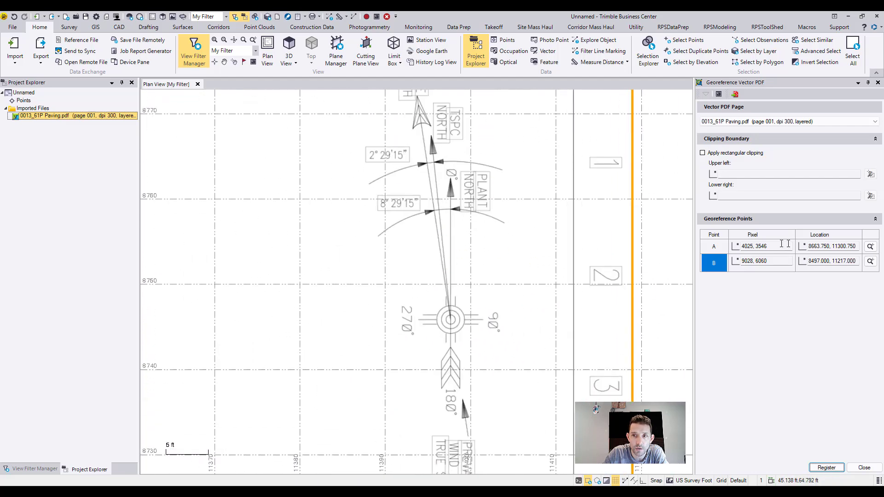
pyautogui.scroll(-5, 453, 252)
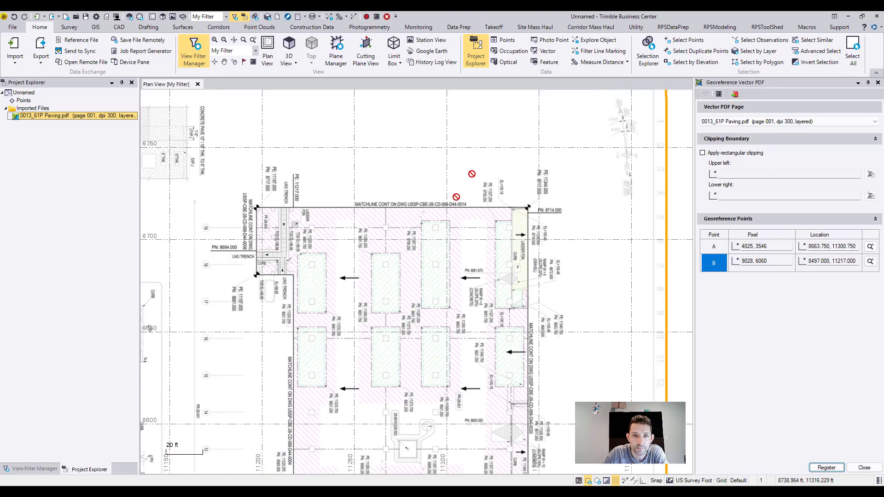
pyautogui.moveTo(425, 470); pyautogui.dragTo(359, 275, button='middle')
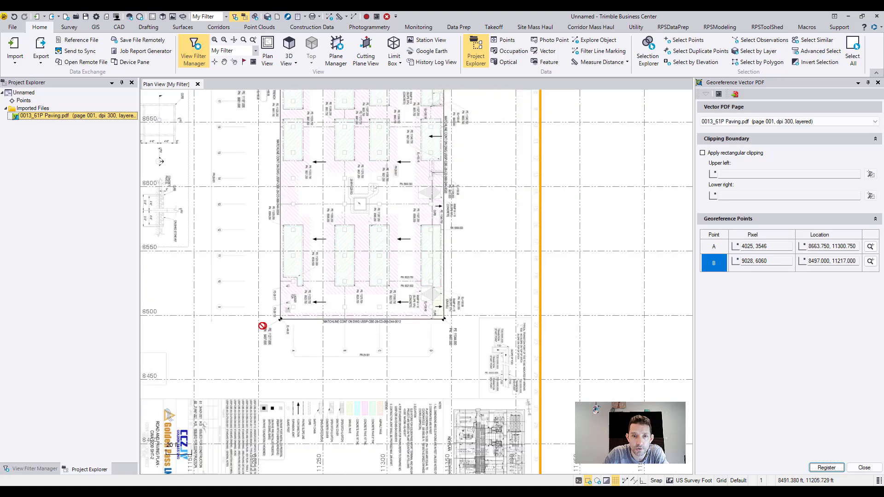
pyautogui.scroll(2, 336, 213)
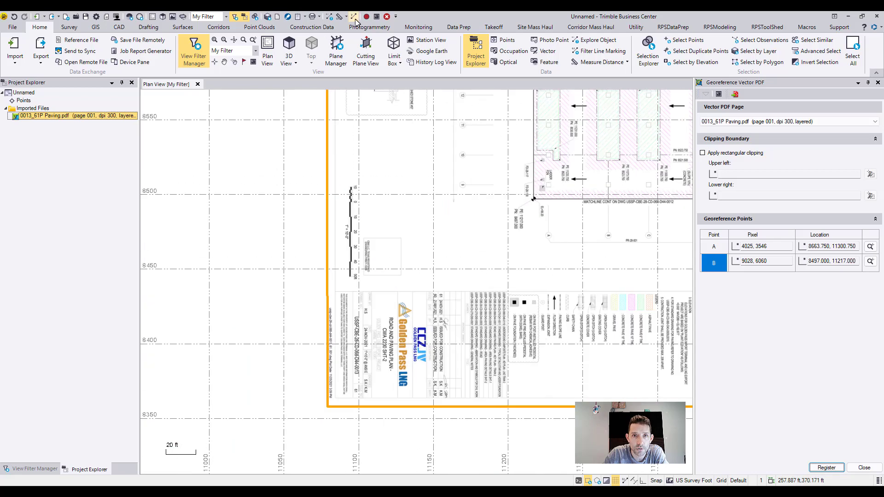
# Begin a two-point distance measurement at the end of the 50 ft tick on the sheet's graphic scale bar
pyautogui.click(340, 16)
pyautogui.scroll(3, 354, 270)
pyautogui.scroll(3, 354, 271)
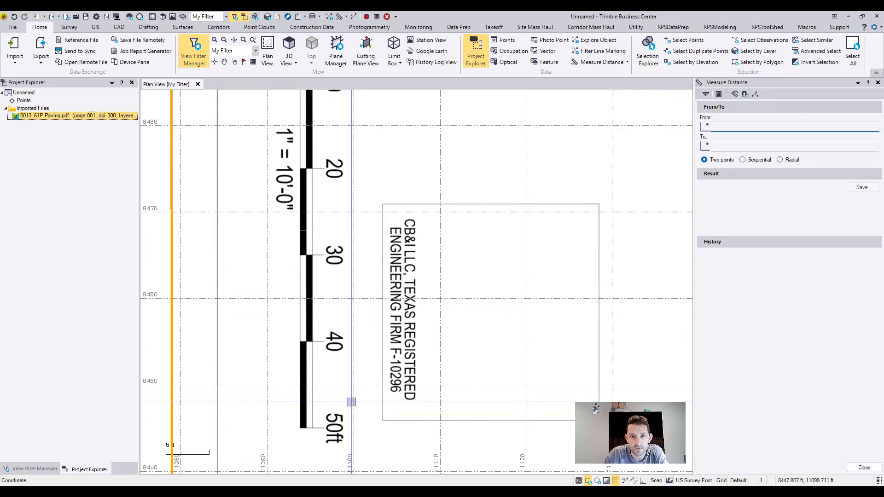
pyautogui.moveTo(359, 271); pyautogui.dragTo(440, 74, button='middle')
pyautogui.scroll(1, 391, 329)
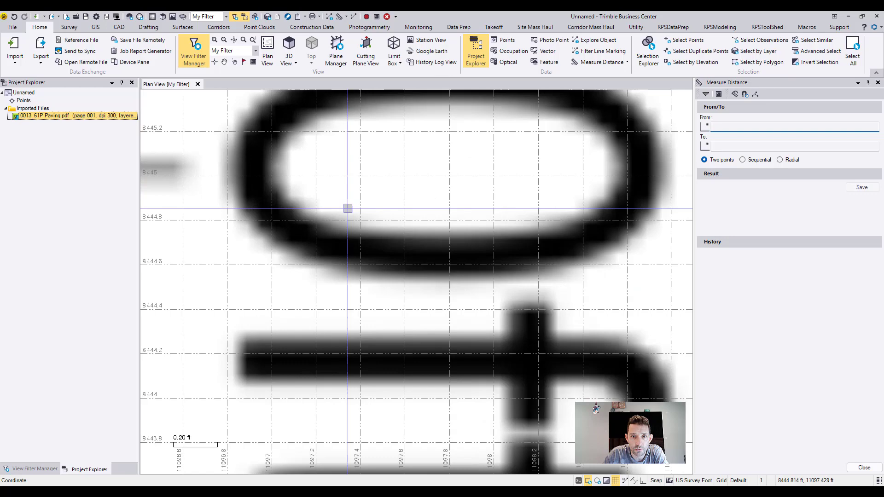
pyautogui.scroll(2, 294, 197)
pyautogui.moveTo(289, 196); pyautogui.dragTo(623, 322, button='middle')
pyautogui.click(447, 276)
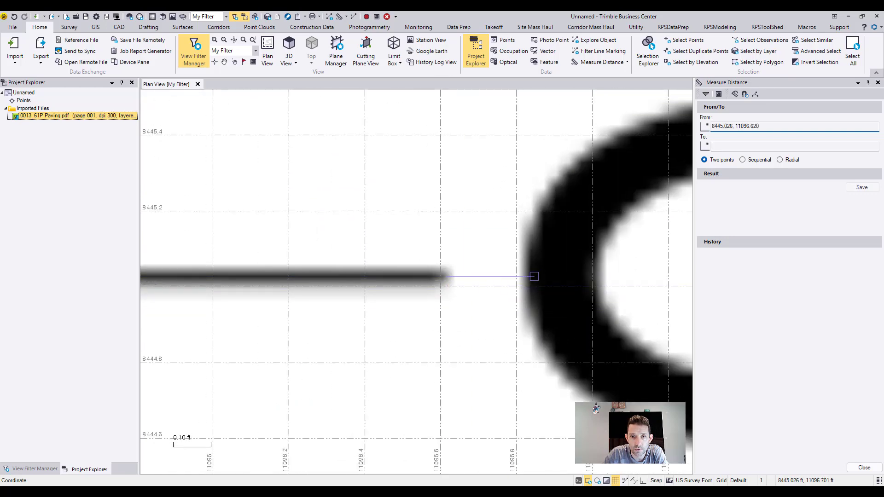
# Complete the scale bar measurement at the end of its 0 tick, review the result and close Measure Distance
pyautogui.scroll(-5, 541, 237)
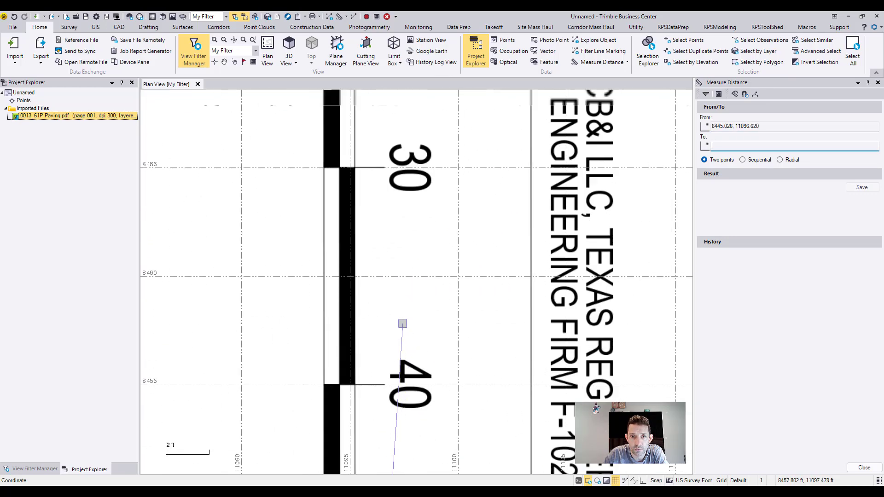
pyautogui.scroll(1, 325, 142)
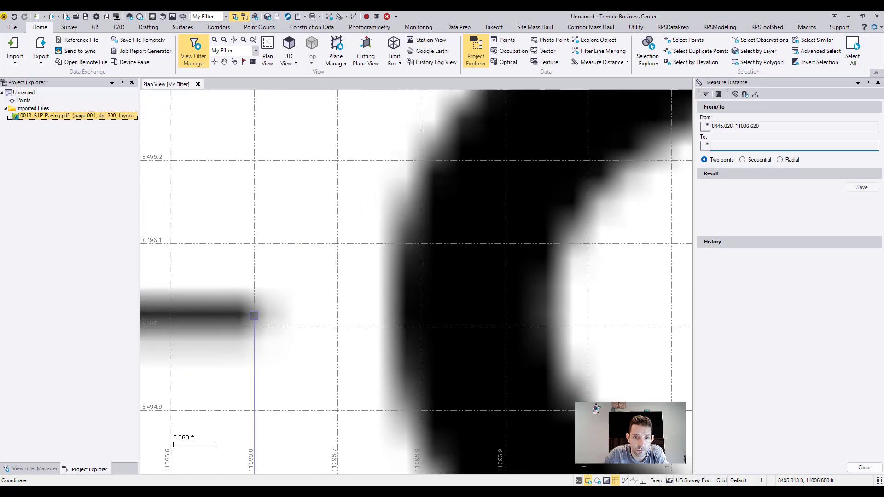
pyautogui.click(254, 316)
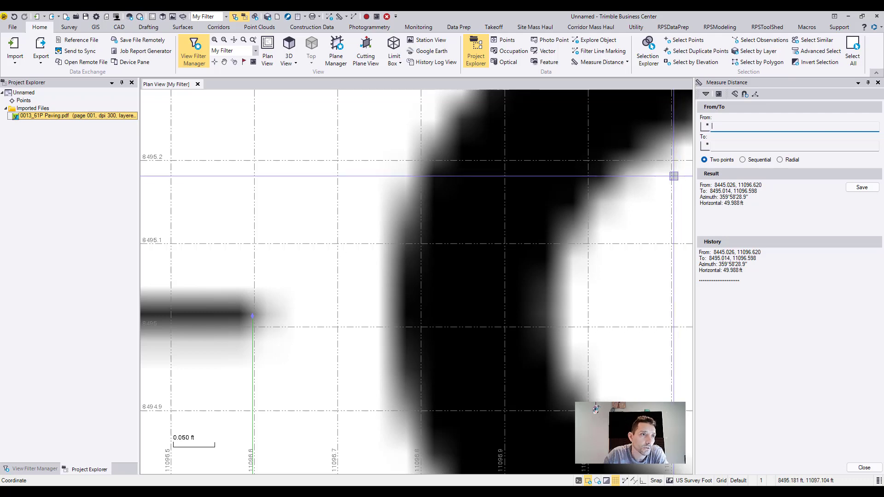
pyautogui.scroll(-5, 460, 192)
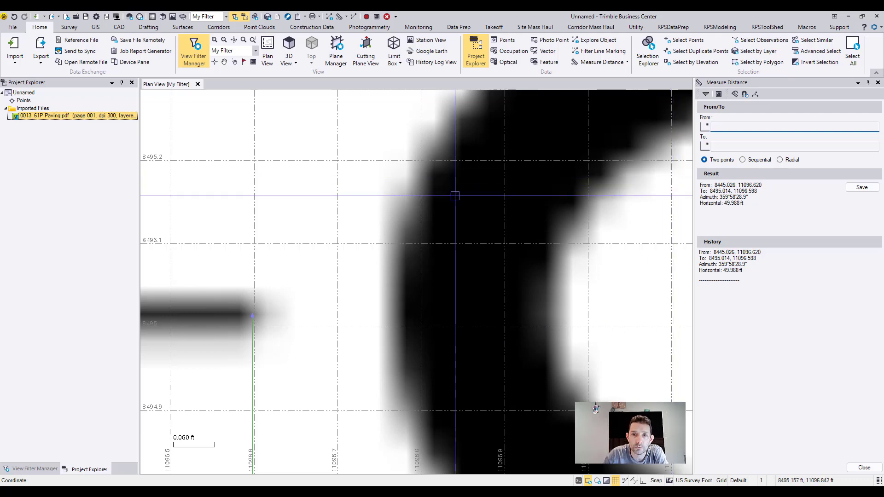
pyautogui.scroll(-15, 467, 192)
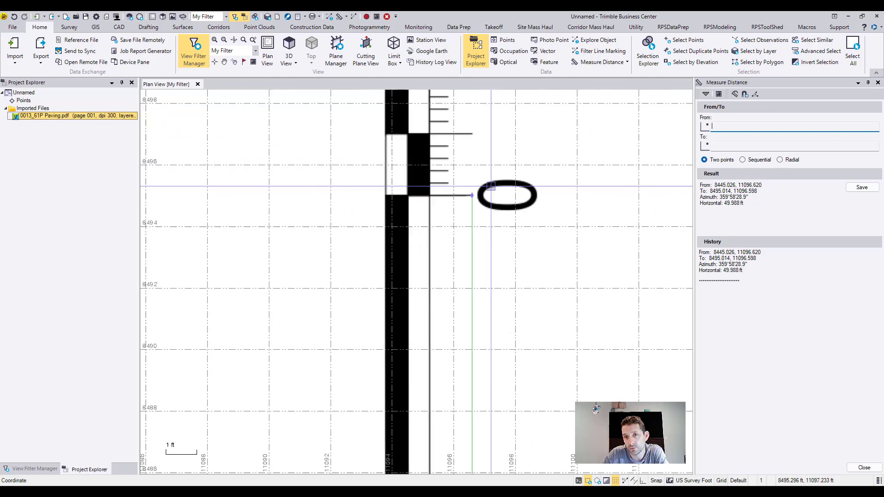
pyautogui.scroll(-1, 511, 190)
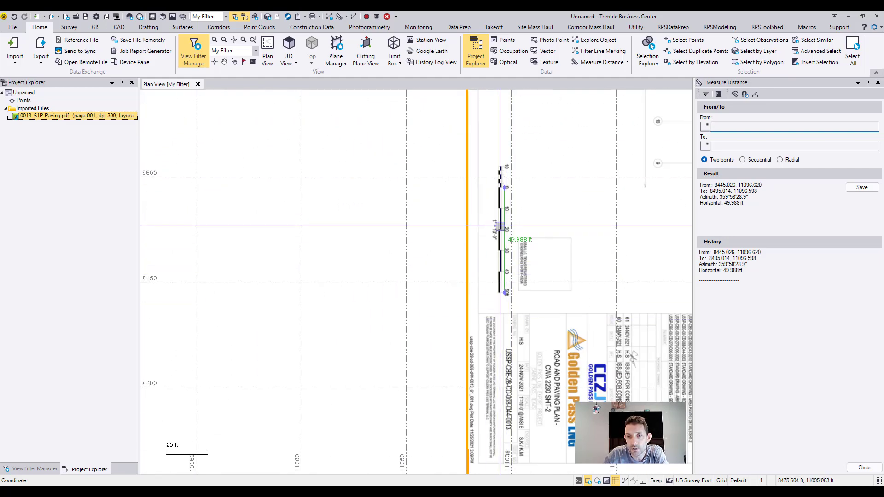
pyautogui.scroll(-1, 395, 199)
pyautogui.moveTo(668, 206)
pyautogui.mouseDown(button='middle')
pyautogui.moveTo(394, 200)
pyautogui.moveTo(376, 351)
pyautogui.mouseUp(button='middle')
pyautogui.scroll(-6, 400, 201)
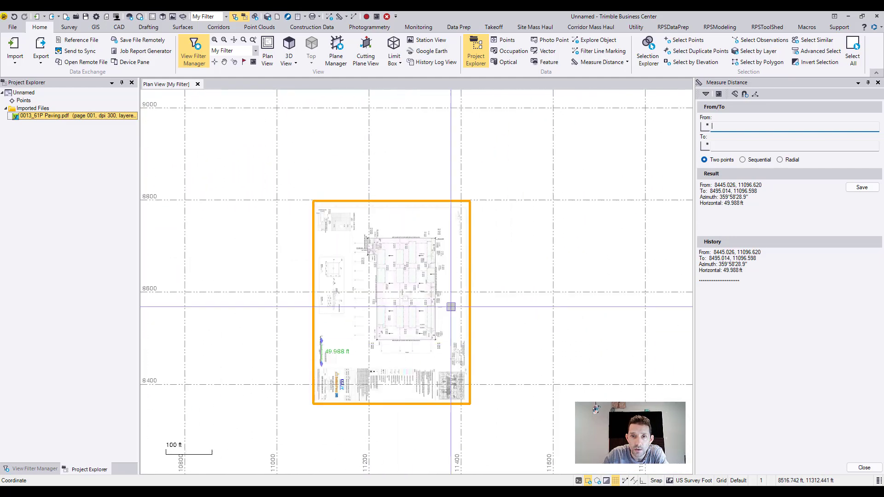
pyautogui.click(878, 83)
# Examine the green concrete pave areas and their PE/PN coordinate labels across the middle of the plan
pyautogui.scroll(3, 503, 262)
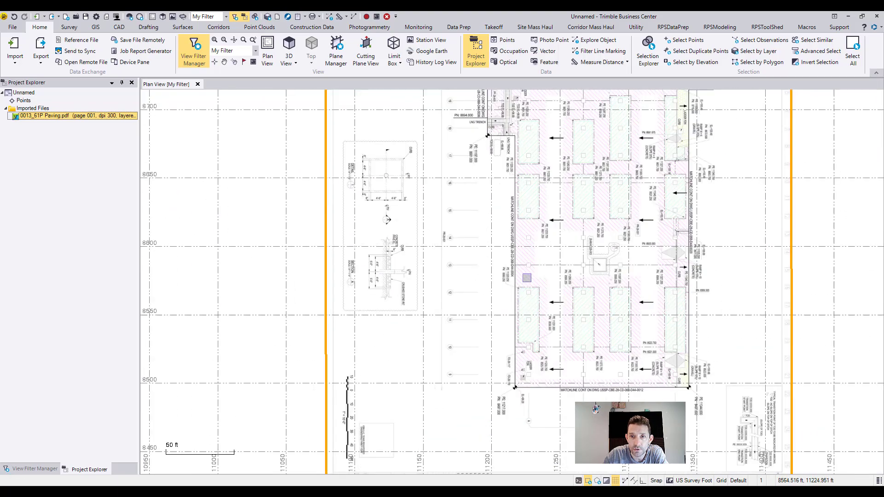
pyautogui.scroll(-4, 503, 262)
pyautogui.moveTo(524, 261); pyautogui.dragTo(488, 252, button='middle')
pyautogui.scroll(5, 464, 259)
pyautogui.scroll(4, 488, 251)
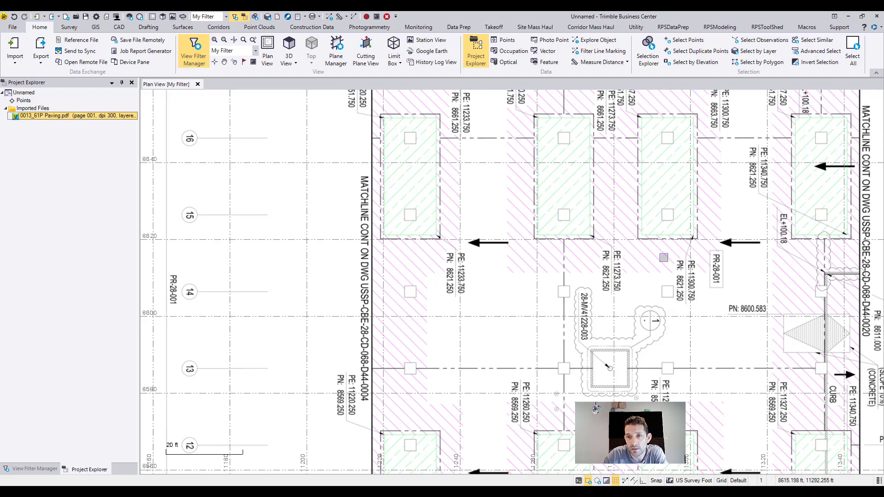
pyautogui.scroll(1, 667, 240)
pyautogui.scroll(-6, 556, 299)
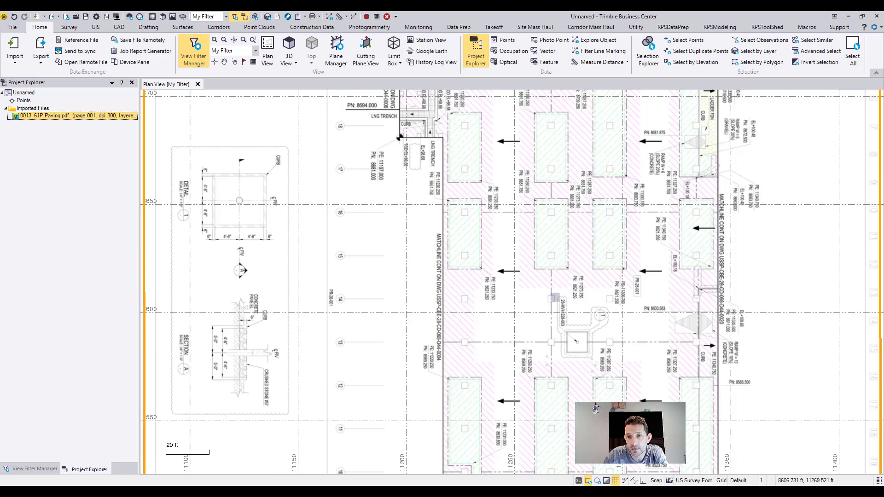
# Examine the pave thickness legend, the coordinate and elevation notes, and the key plan on the sheet
pyautogui.moveTo(593, 313); pyautogui.dragTo(541, 114, button='middle')
pyautogui.scroll(-3, 506, 267)
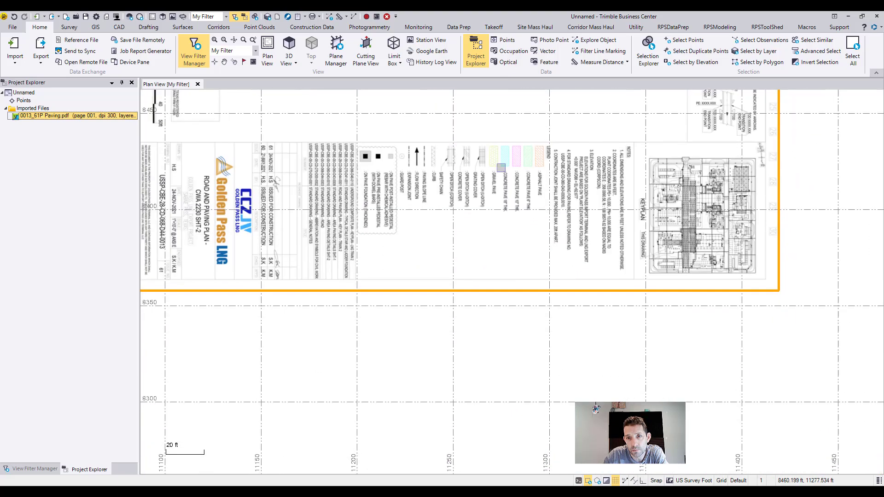
pyautogui.scroll(6, 531, 249)
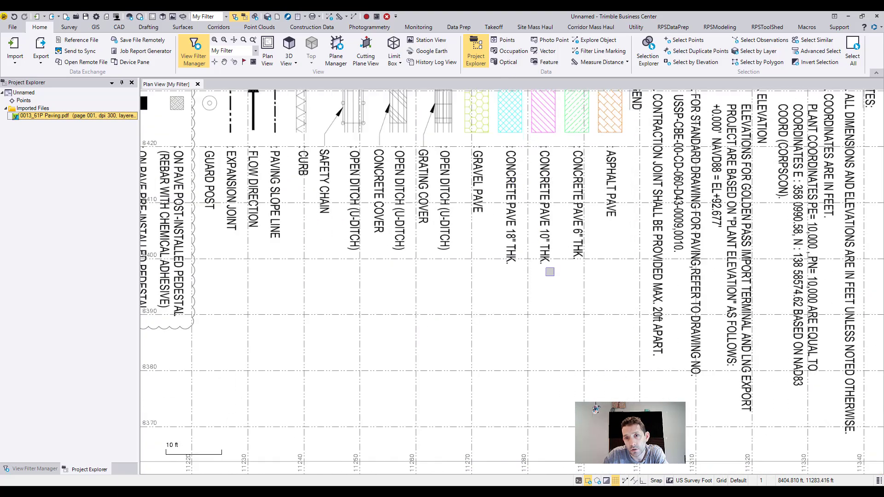
pyautogui.scroll(-2, 504, 202)
pyautogui.scroll(-3, 504, 198)
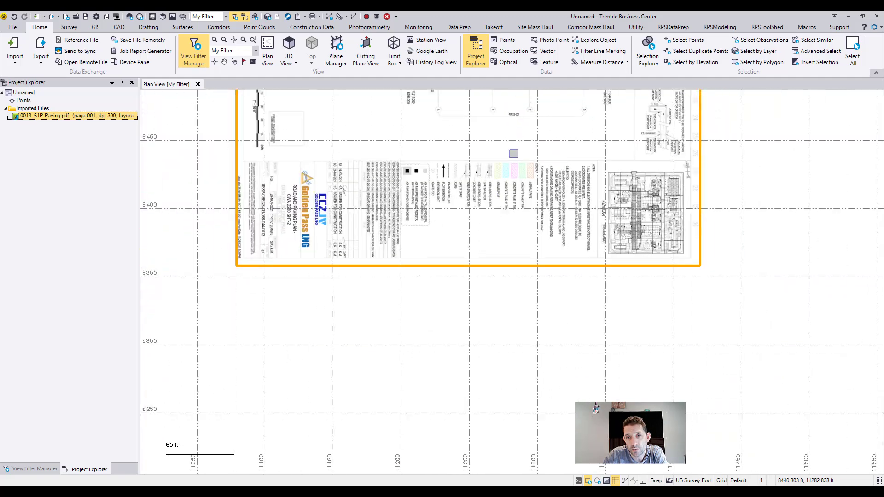
pyautogui.moveTo(511, 159); pyautogui.dragTo(484, 388, button='middle')
pyautogui.scroll(4, 599, 398)
pyautogui.moveTo(590, 407); pyautogui.dragTo(498, 318, button='middle')
pyautogui.scroll(-2, 498, 319)
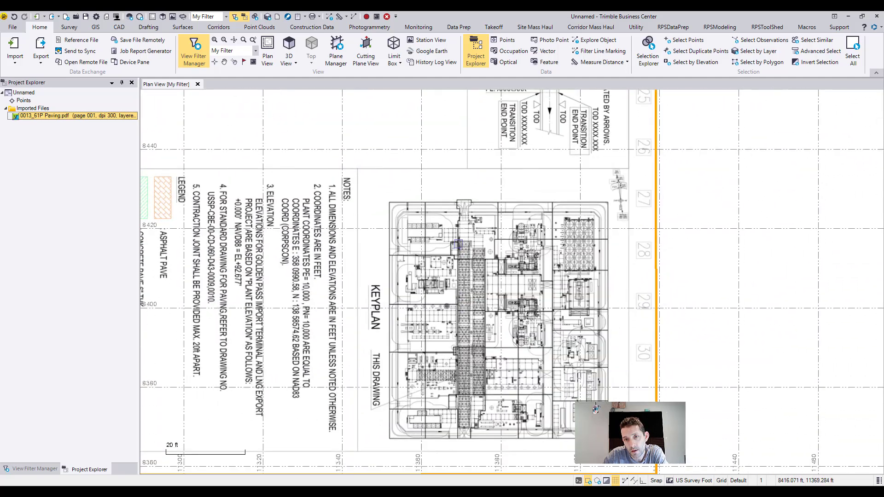
pyautogui.scroll(3, 498, 318)
pyautogui.scroll(-4, 380, 209)
# Start a rectangle on the tall green concrete pave area near PN 8681.875, placing its first corner at 8663.75, 11300
pyautogui.moveTo(379, 209); pyautogui.dragTo(488, 404, button='middle')
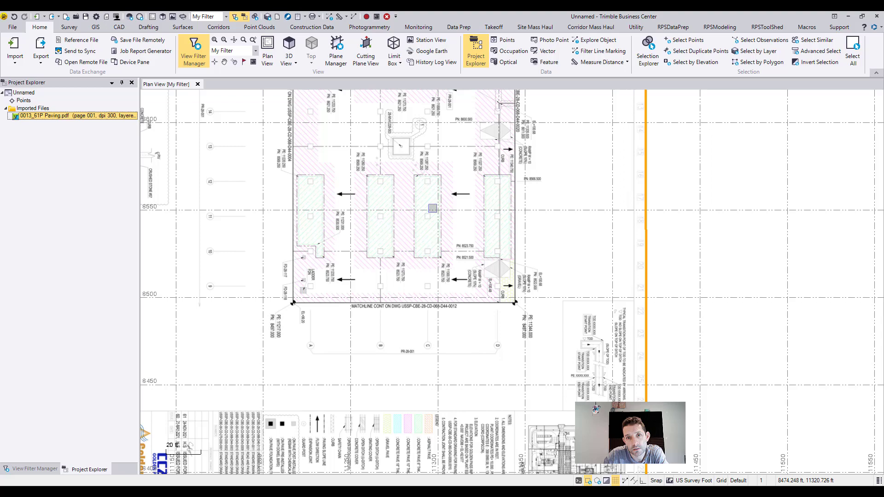
pyautogui.moveTo(435, 163); pyautogui.dragTo(474, 296, button='middle')
pyautogui.scroll(-1, 403, 234)
pyautogui.scroll(5, 403, 234)
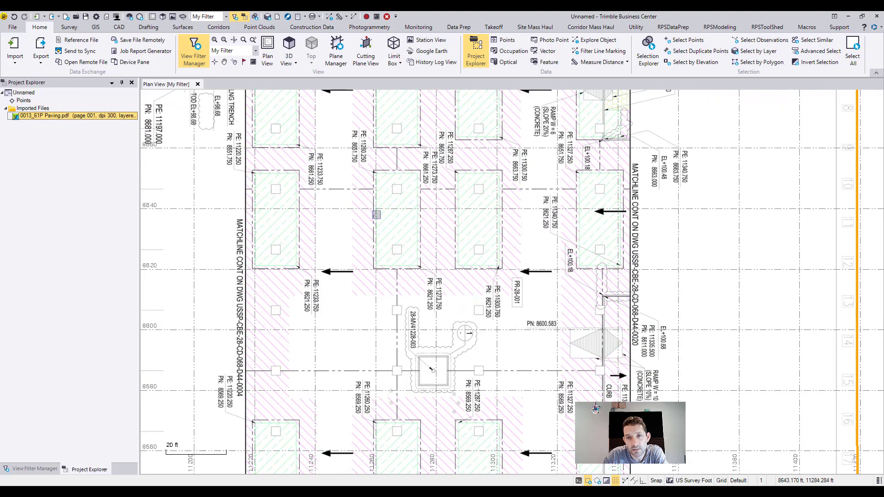
pyautogui.moveTo(453, 149); pyautogui.dragTo(465, 260, button='middle')
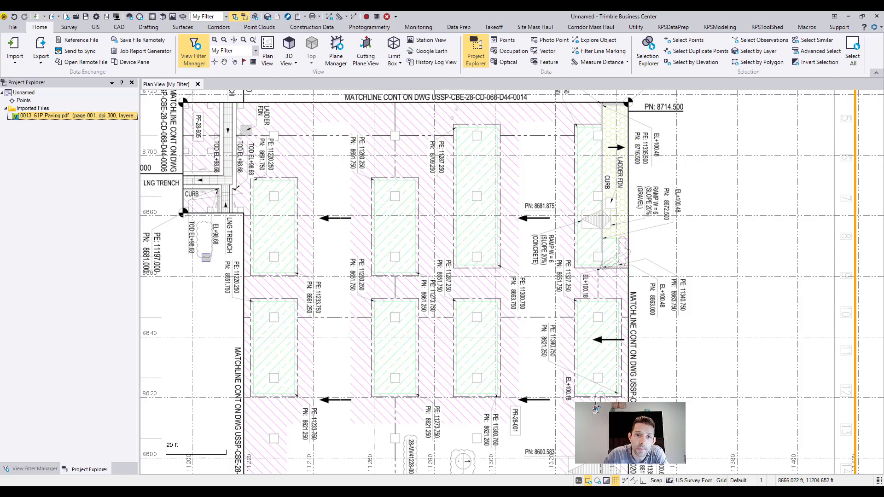
pyautogui.click(119, 29)
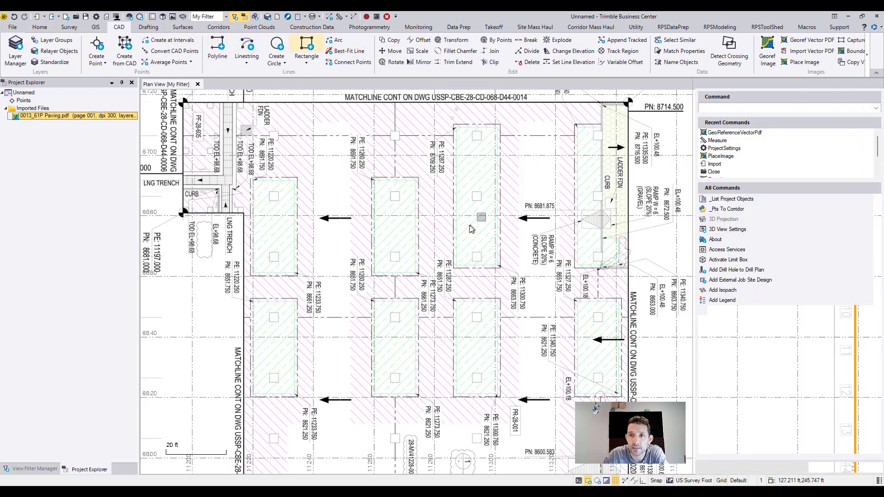
pyautogui.scroll(2, 417, 271)
pyautogui.scroll(1, 428, 270)
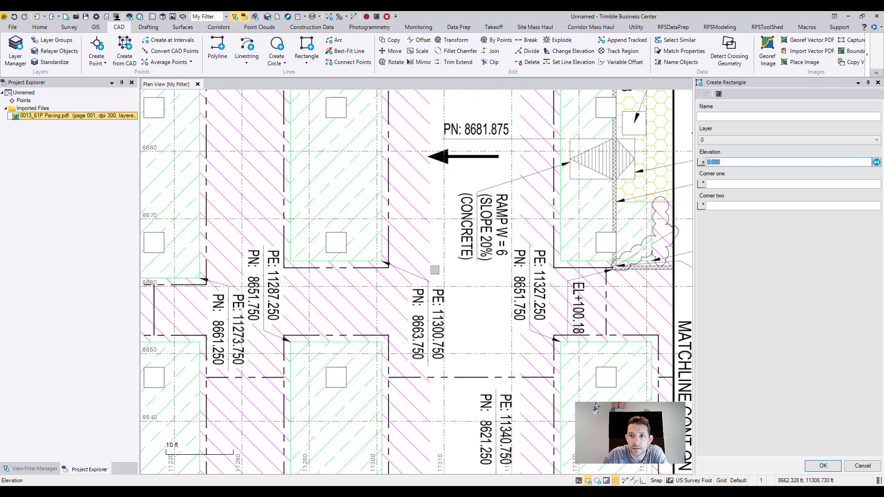
pyautogui.click(750, 185)
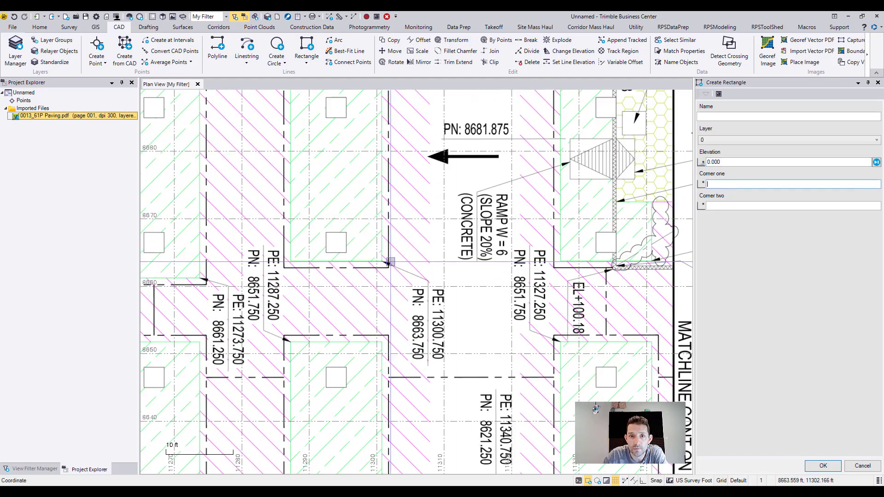
pyautogui.scroll(2, 388, 262)
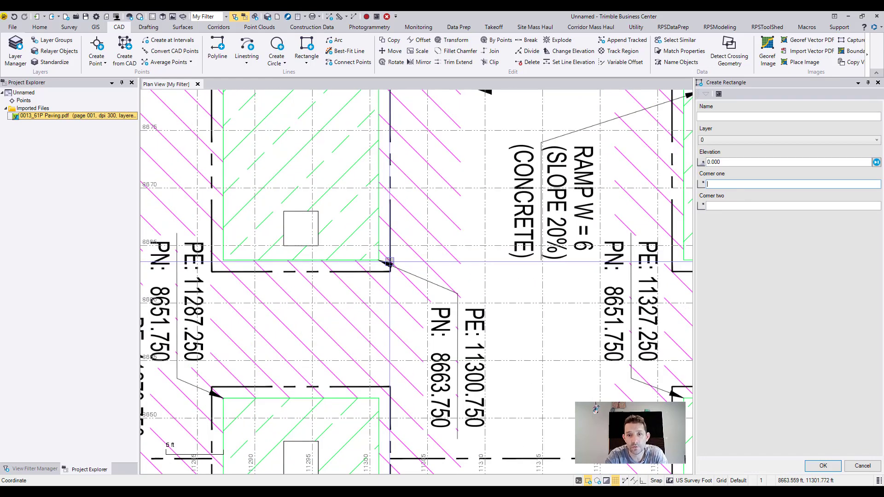
pyautogui.write('8663.75,11300.750')
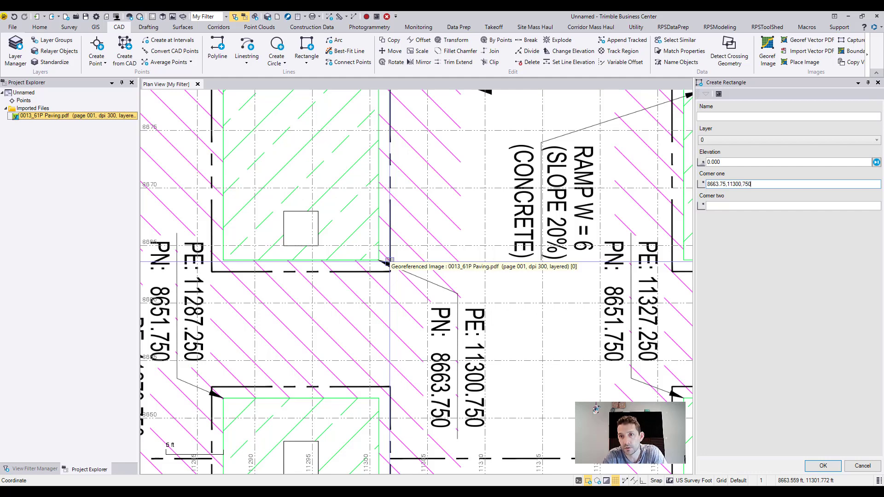
pyautogui.press('Return')
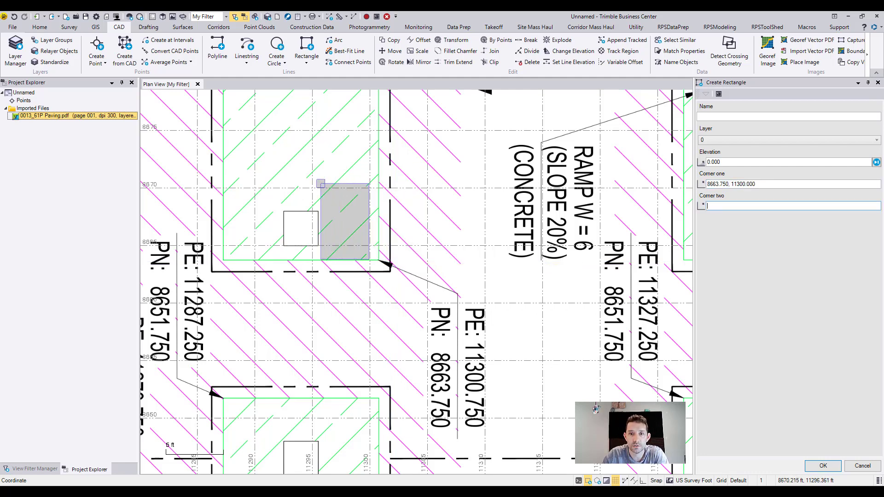
# Correct the rectangle's first corner coordinate to 8663.750, 11300.750
pyautogui.moveTo(282, 160); pyautogui.dragTo(282, 201, button='middle')
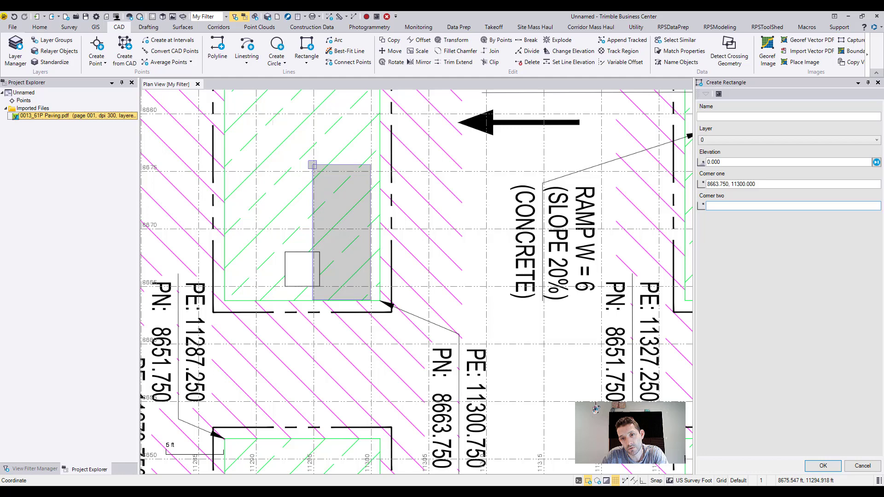
pyautogui.click(747, 183)
pyautogui.click(746, 183)
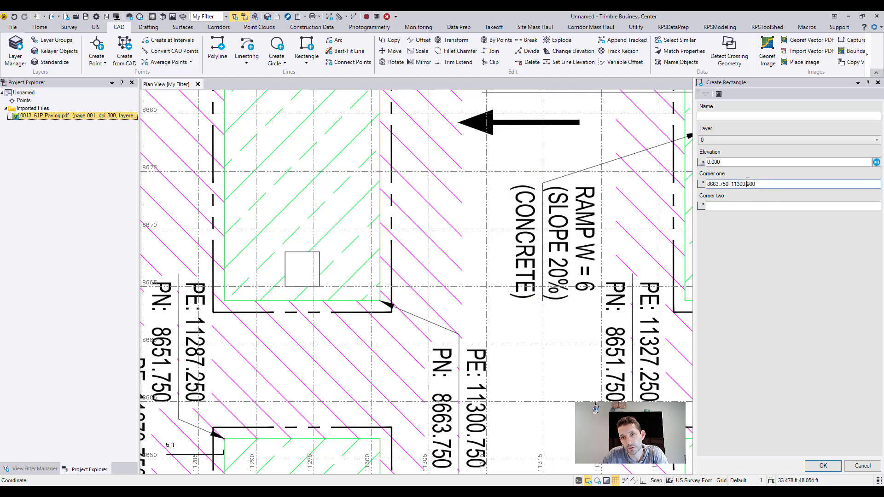
pyautogui.moveTo(747, 183); pyautogui.dragTo(786, 182)
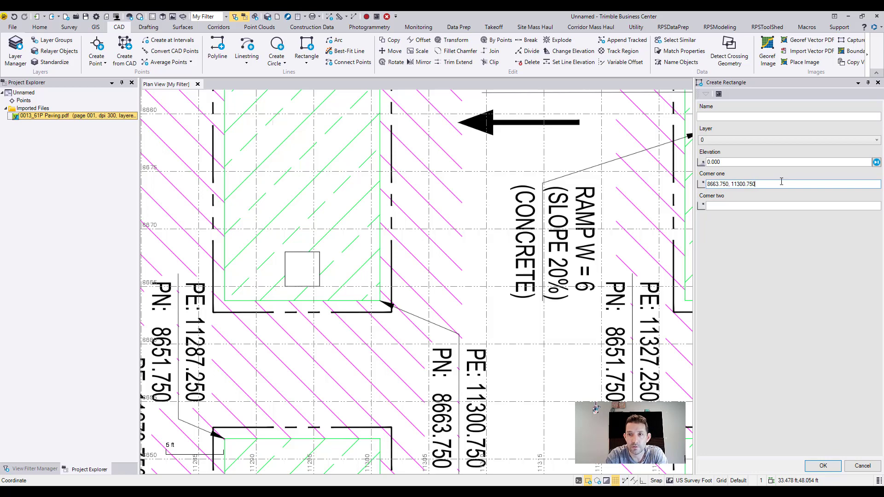
pyautogui.write('750')
pyautogui.press('Tab')
# Place the rectangle's second corner at 8709.250, 11287.250, the pave area's opposite labelled corner, and create the rectangle
pyautogui.scroll(-2, 248, 168)
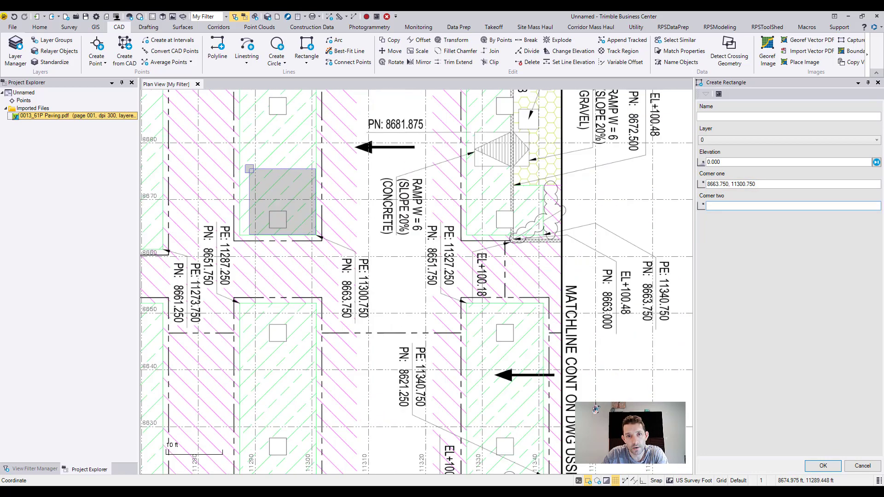
pyautogui.moveTo(249, 168); pyautogui.dragTo(284, 331, button='middle')
pyautogui.scroll(4, 272, 163)
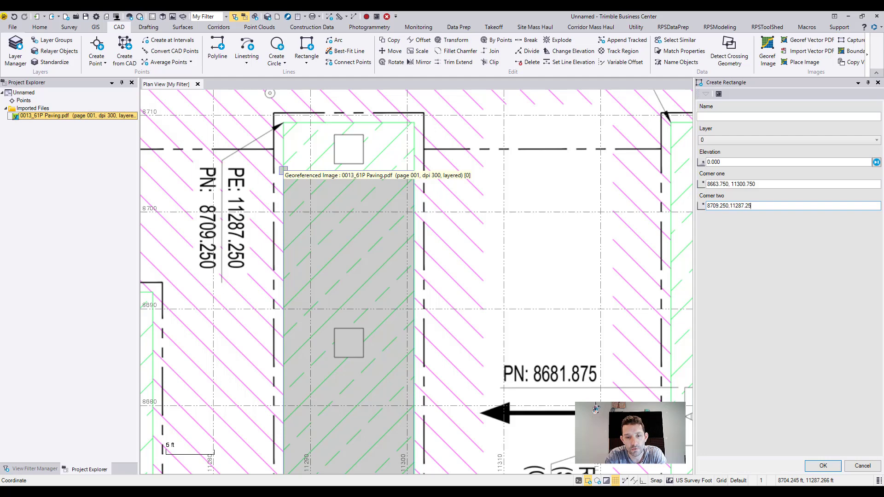
pyautogui.press('Tab')
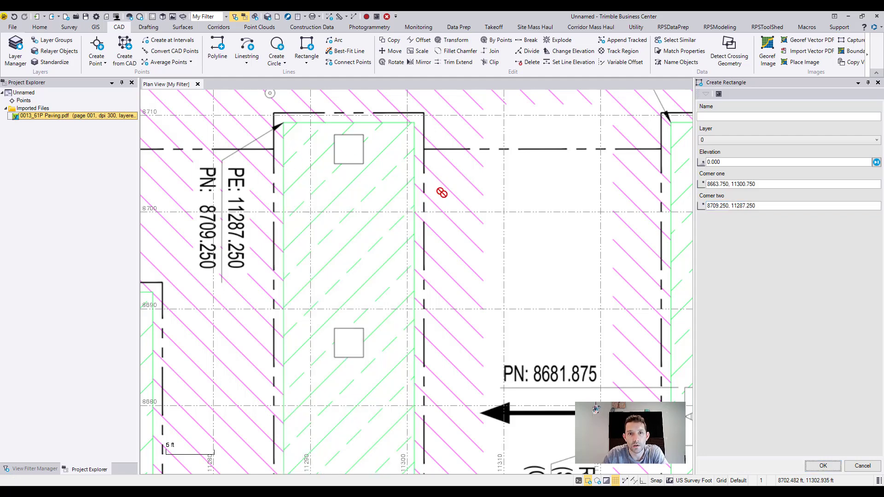
pyautogui.click(824, 465)
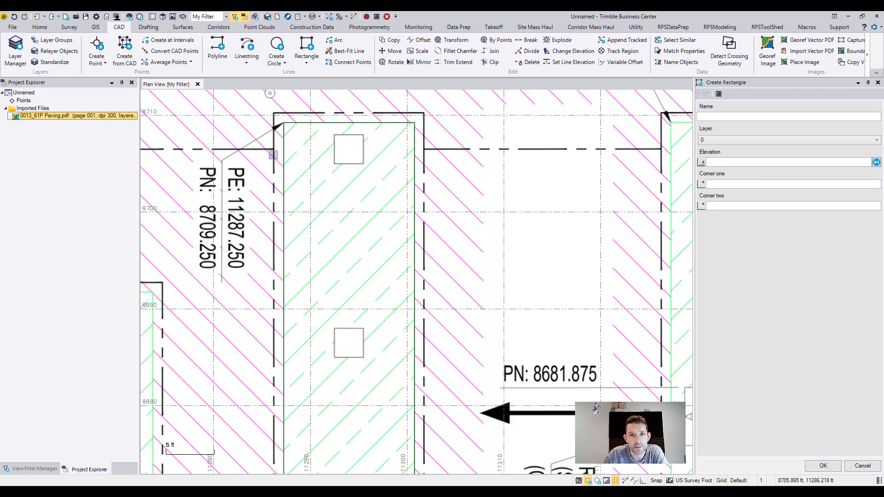
# Select the new rectangle over the concrete pave area and open its properties to review the geometry
pyautogui.click(273, 155)
pyautogui.scroll(-3, 645, 157)
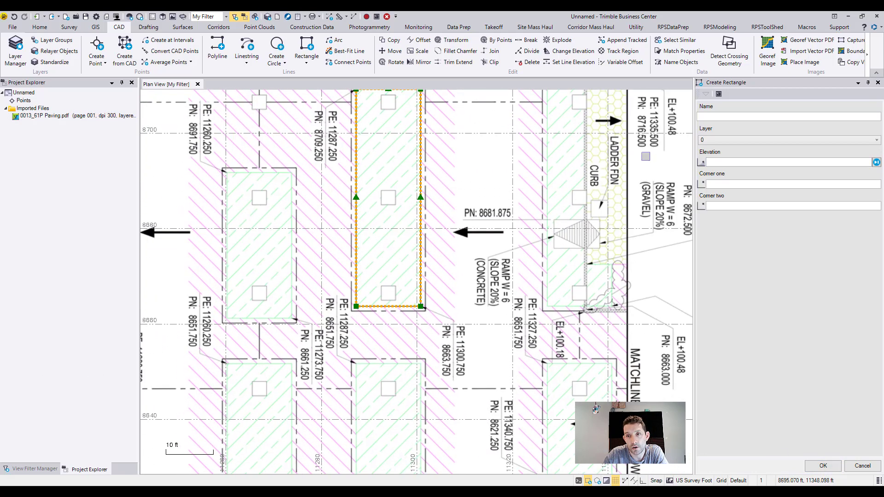
pyautogui.scroll(-4, 465, 186)
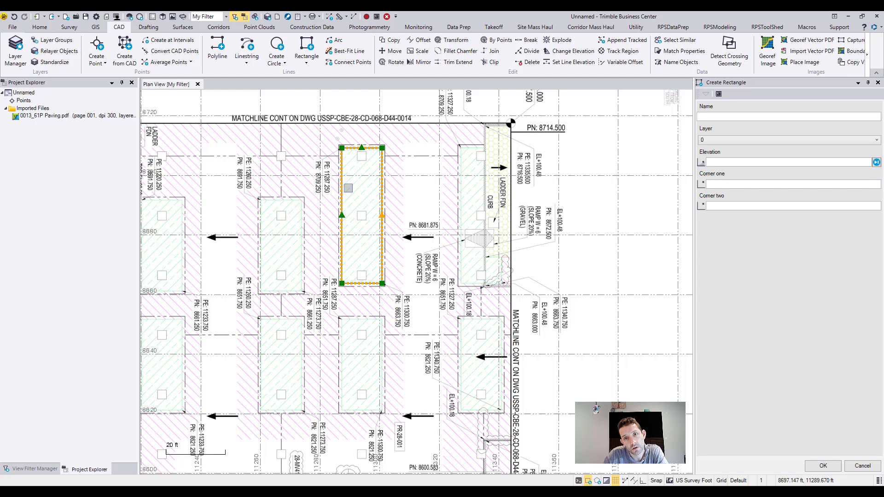
pyautogui.rightClick(420, 196)
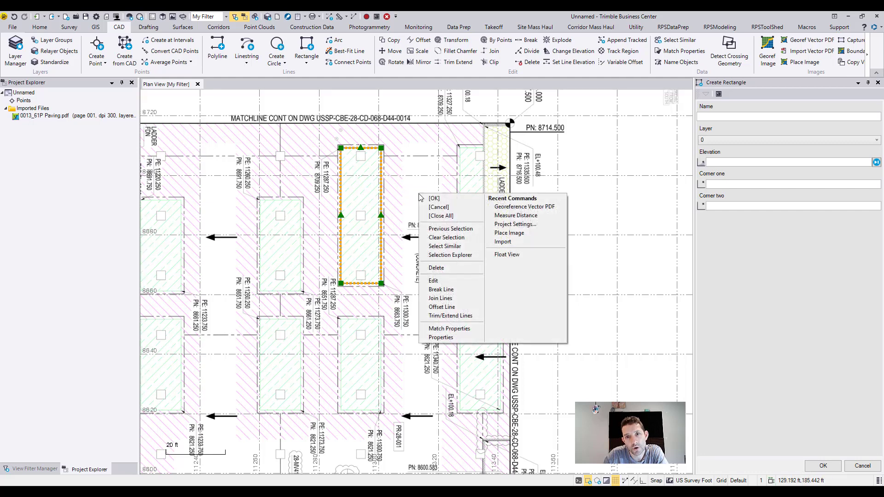
pyautogui.click(435, 337)
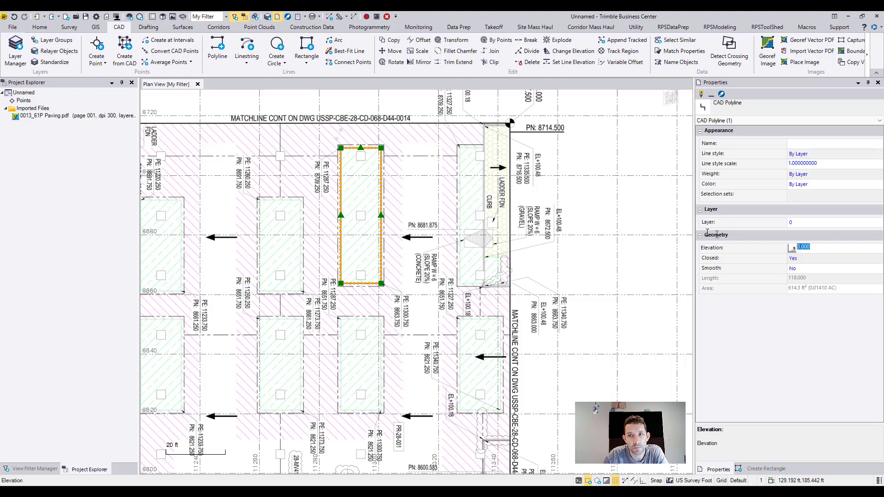
pyautogui.scroll(1, 415, 231)
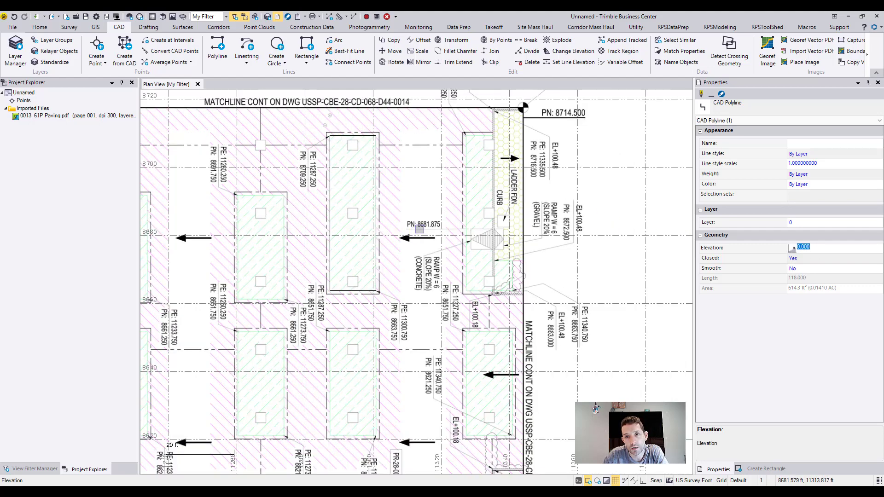
pyautogui.scroll(-3, 415, 232)
pyautogui.scroll(-2, 432, 253)
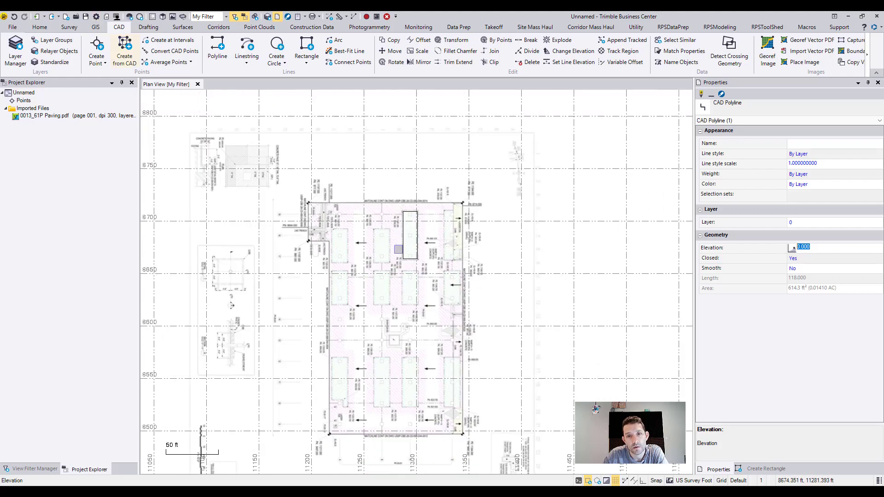
pyautogui.scroll(4, 408, 233)
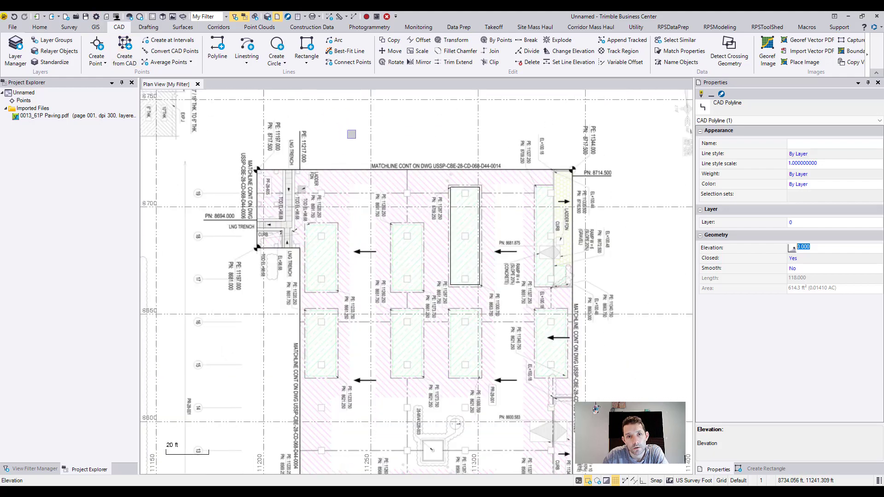
pyautogui.scroll(-6, 352, 135)
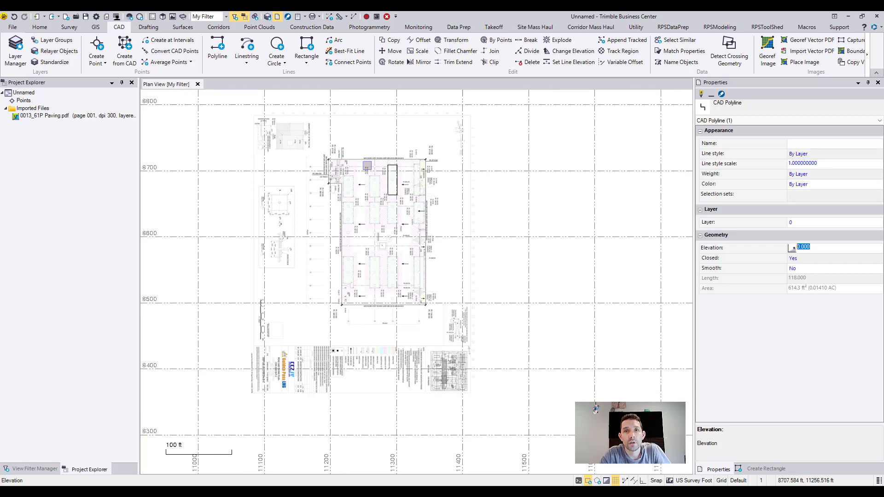